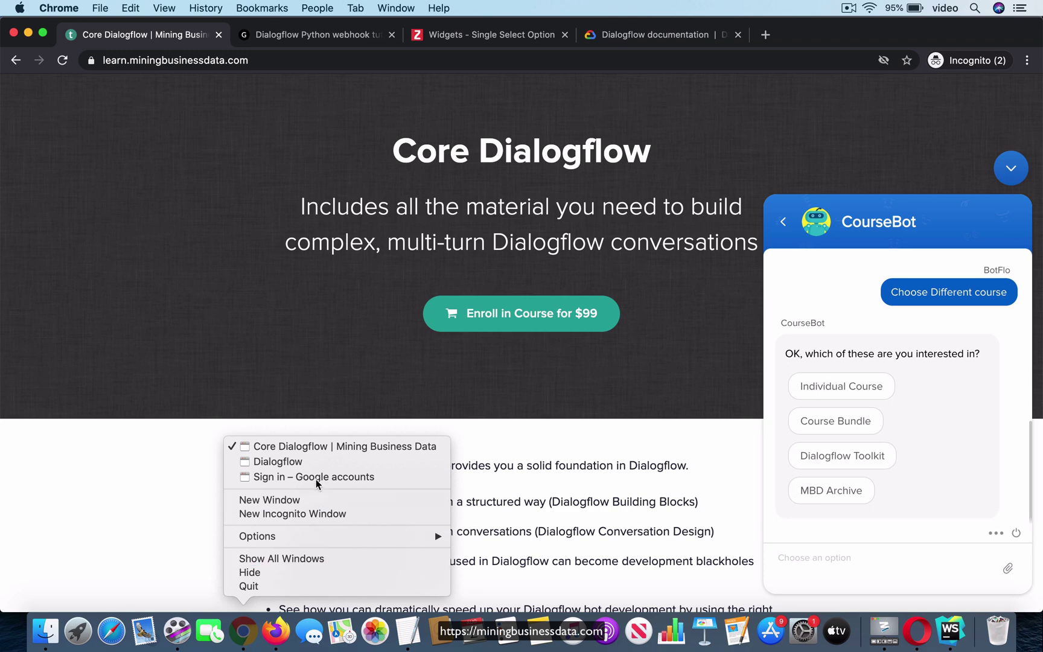
Review the contexts, training phrases and custom payload of the choose.different.course intent in Dialogflow
click(315, 464)
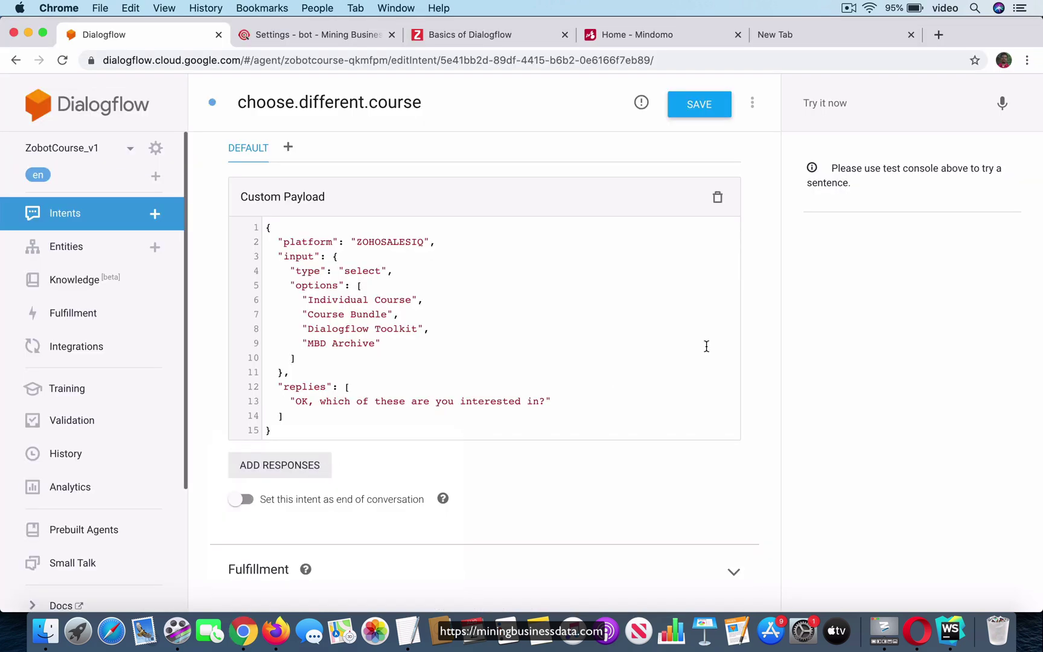
scroll(769, 307, up, 8)
scroll(769, 305, up, 3)
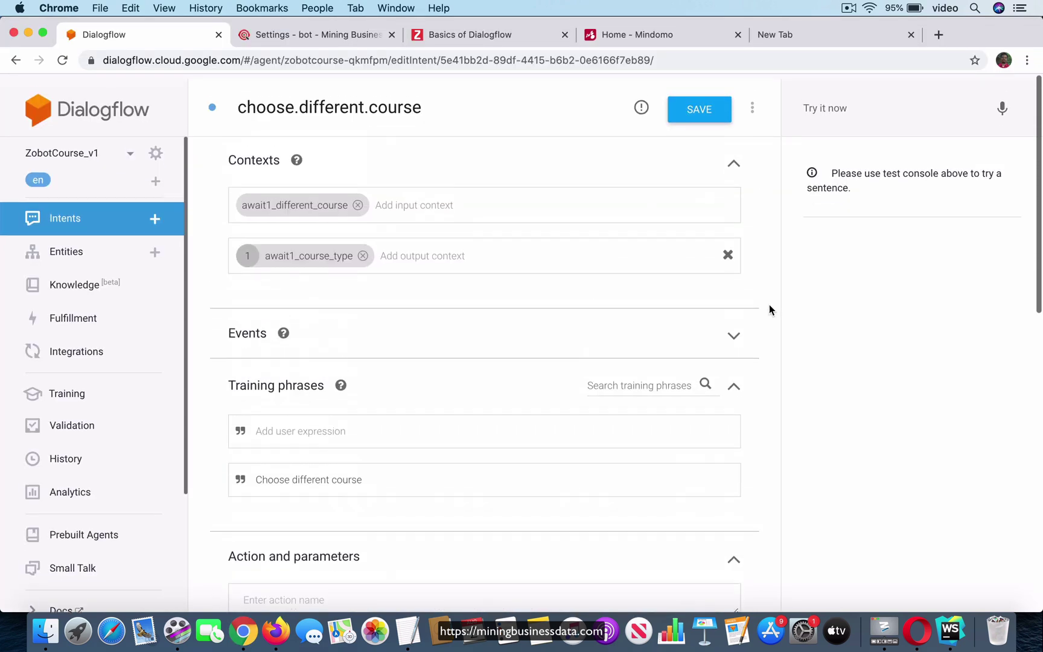
scroll(776, 411, down, 10)
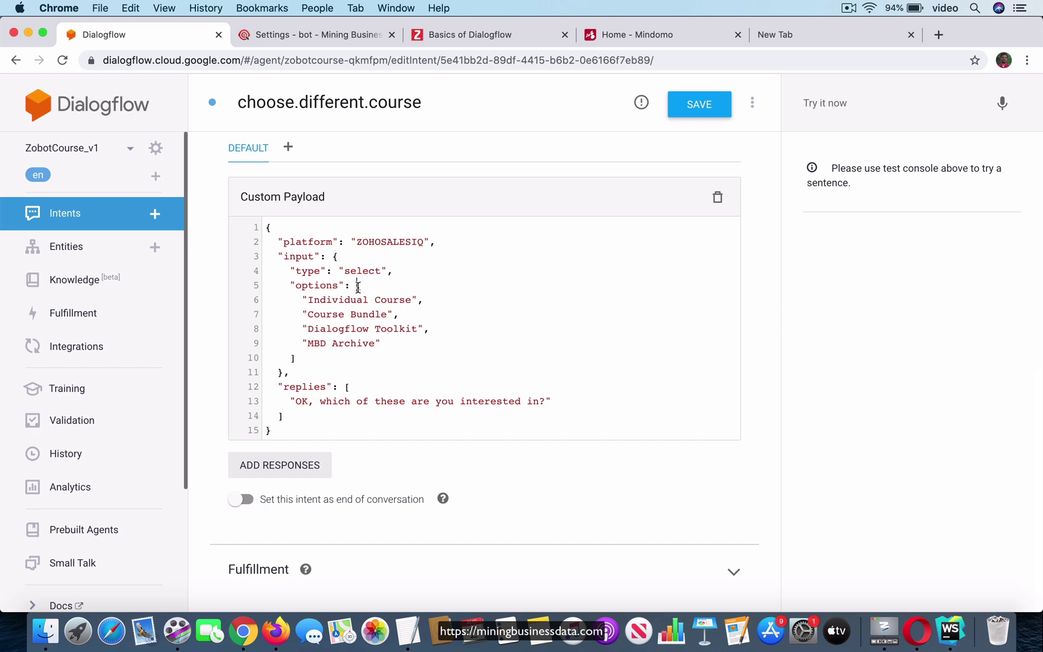
click(295, 357)
Switch to the Zoho SalesIQ Single Select Option documentation and compare its sample JSON and output with the CourseBot chat
right_click(243, 637)
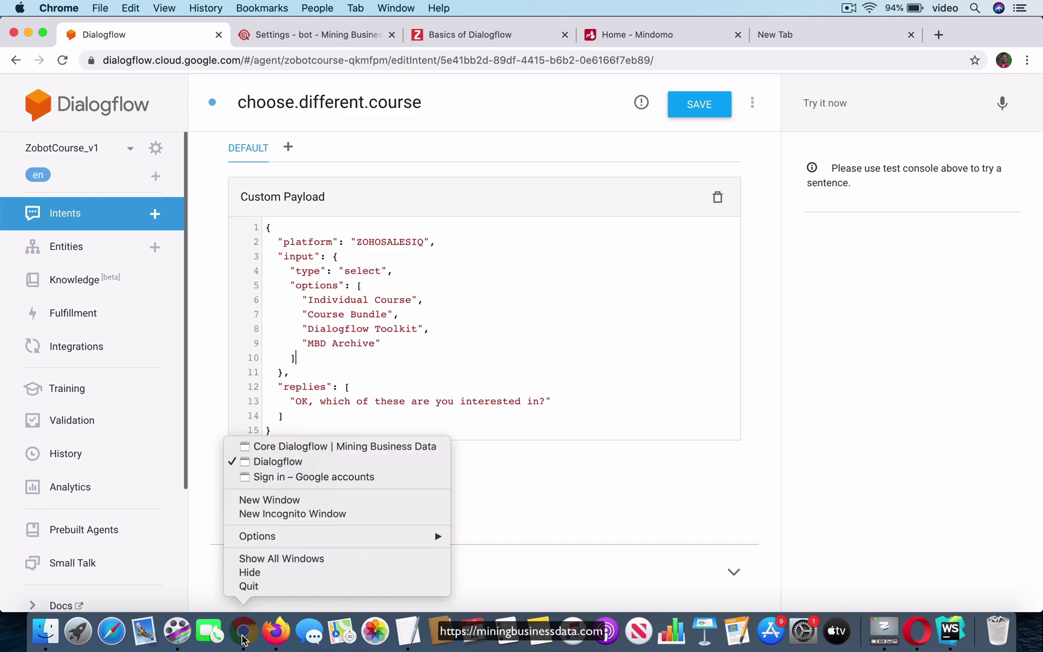
click(307, 446)
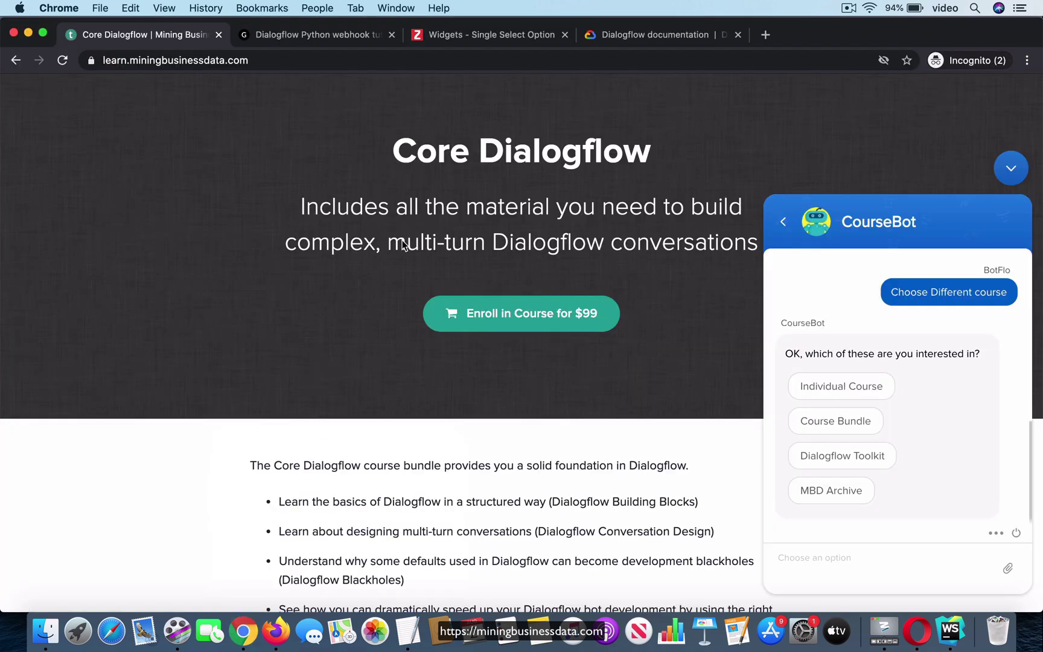
click(456, 38)
scroll(852, 401, down, 5)
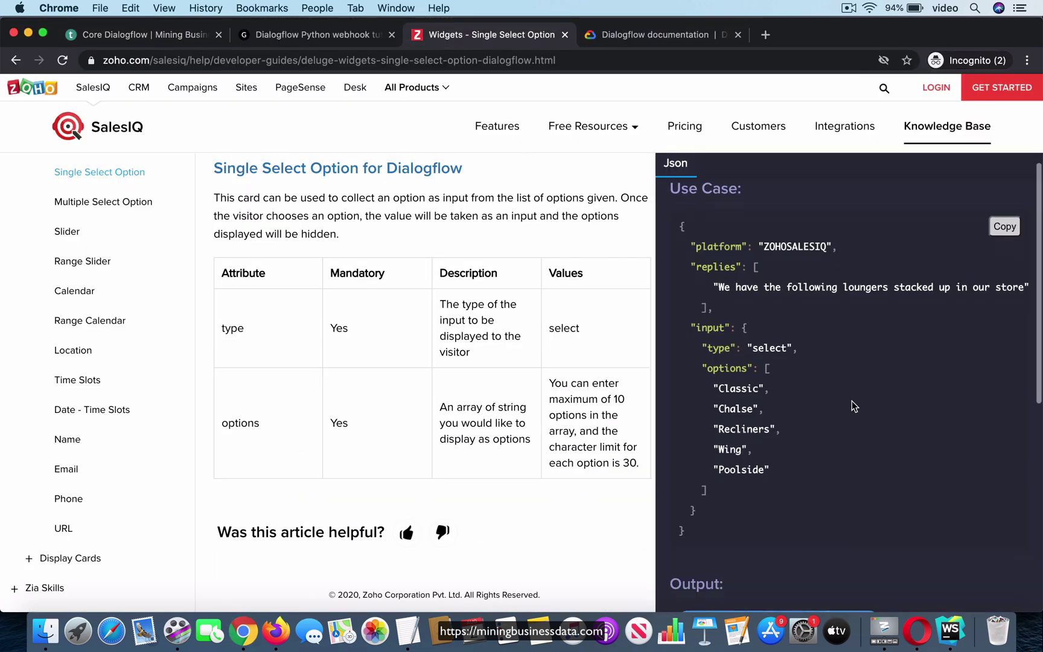
scroll(852, 400, down, 1)
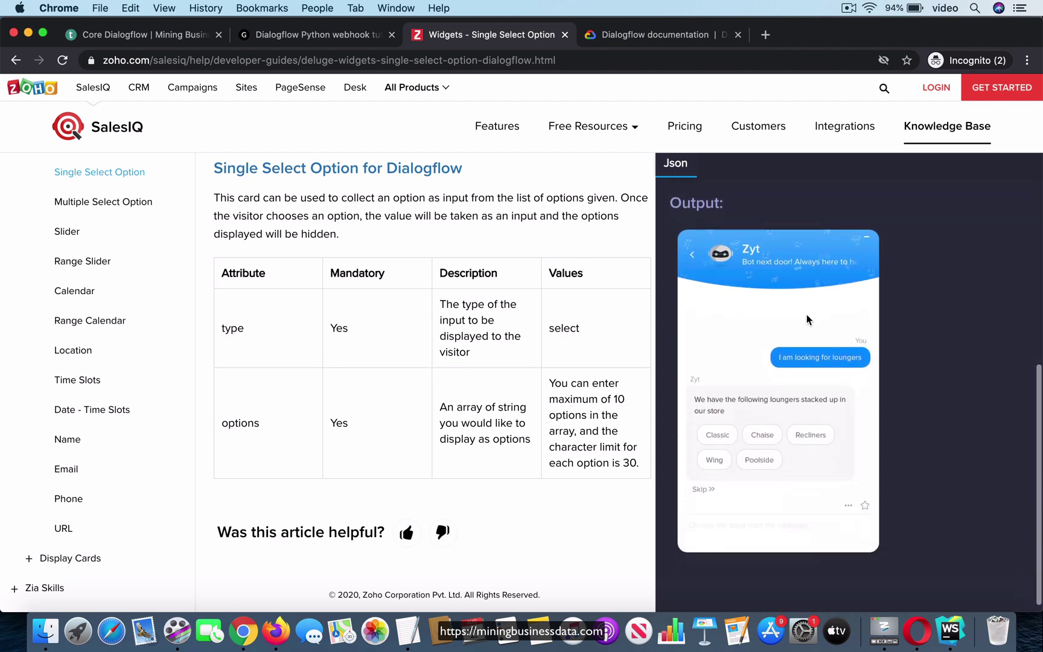
scroll(899, 326, up, 1)
scroll(900, 326, up, 2)
scroll(900, 325, down, 2)
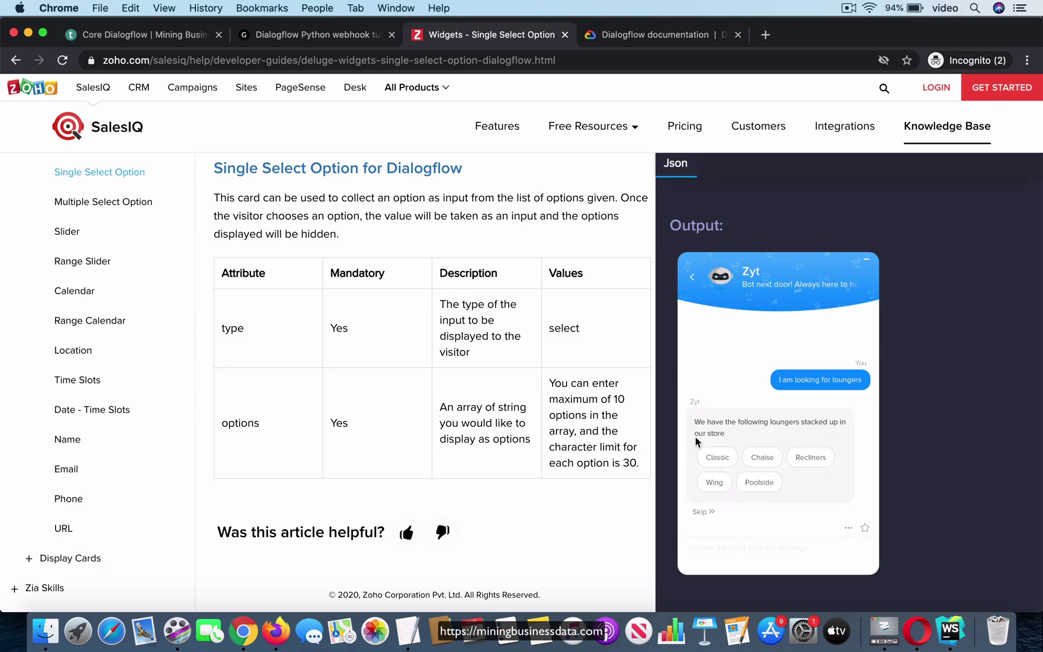
scroll(992, 413, up, 5)
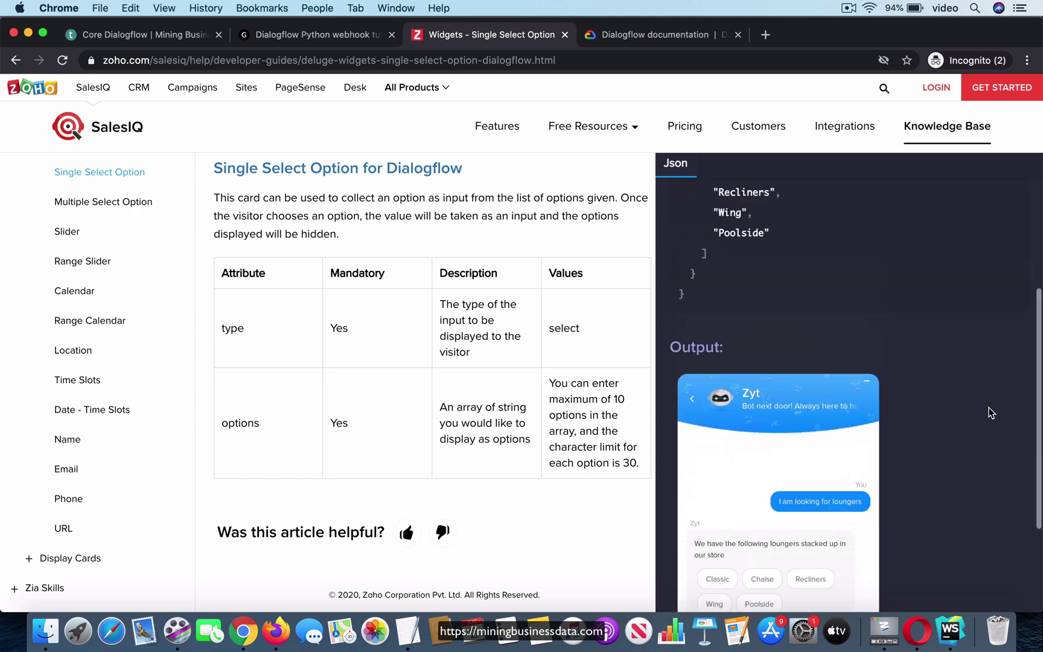
key(super+1)
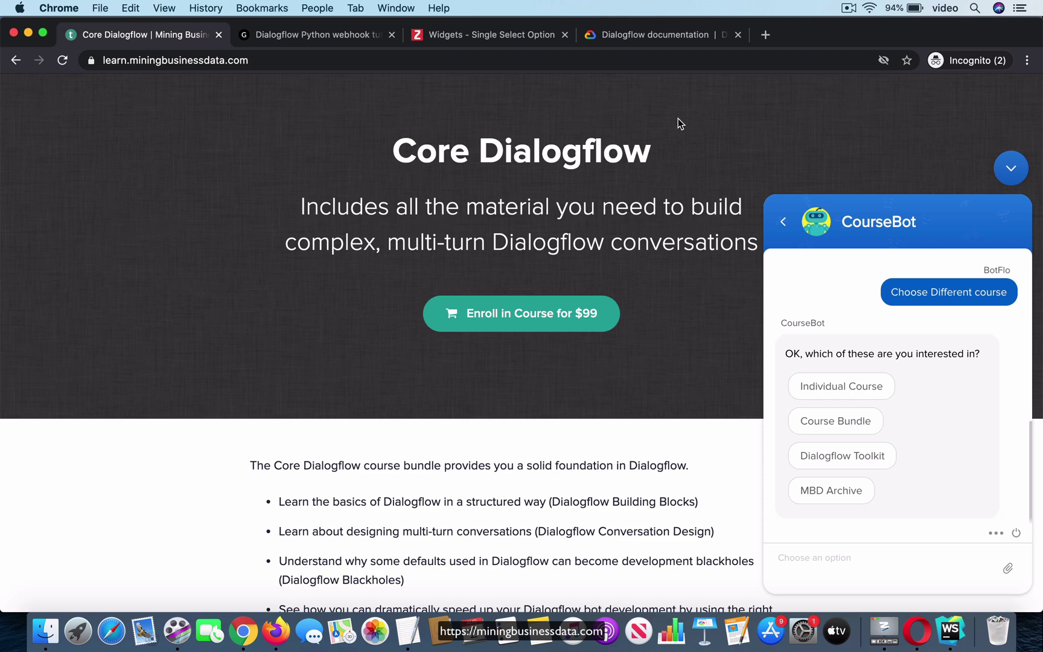
click(498, 34)
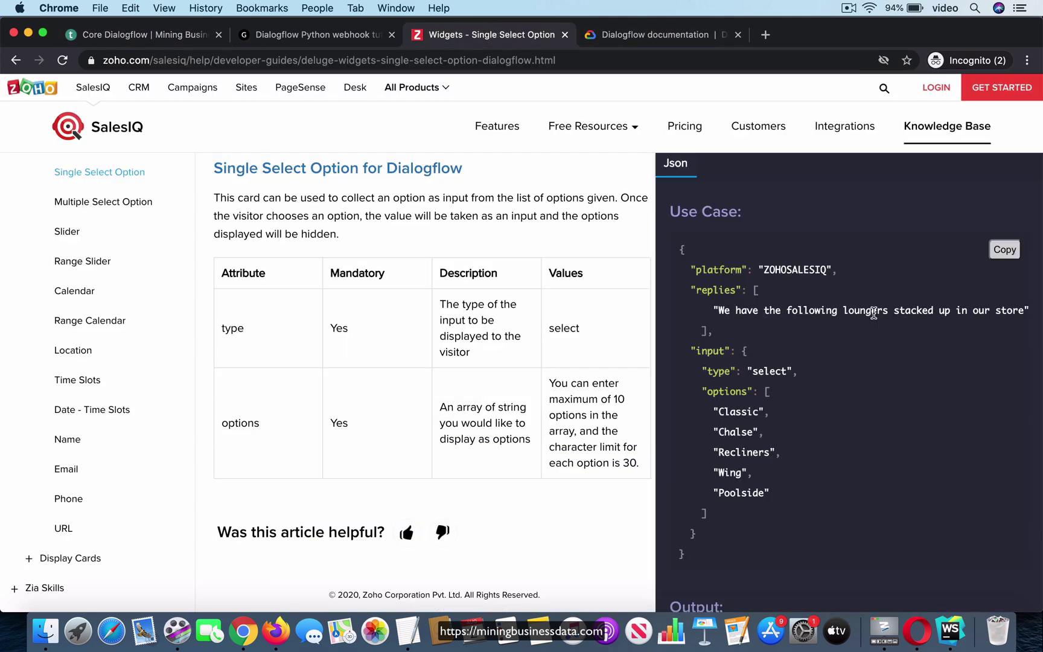
Highlight the ZOHOSALESIQ platform value and the entire JSON sample in the single select use case
drag(763, 270, 821, 270)
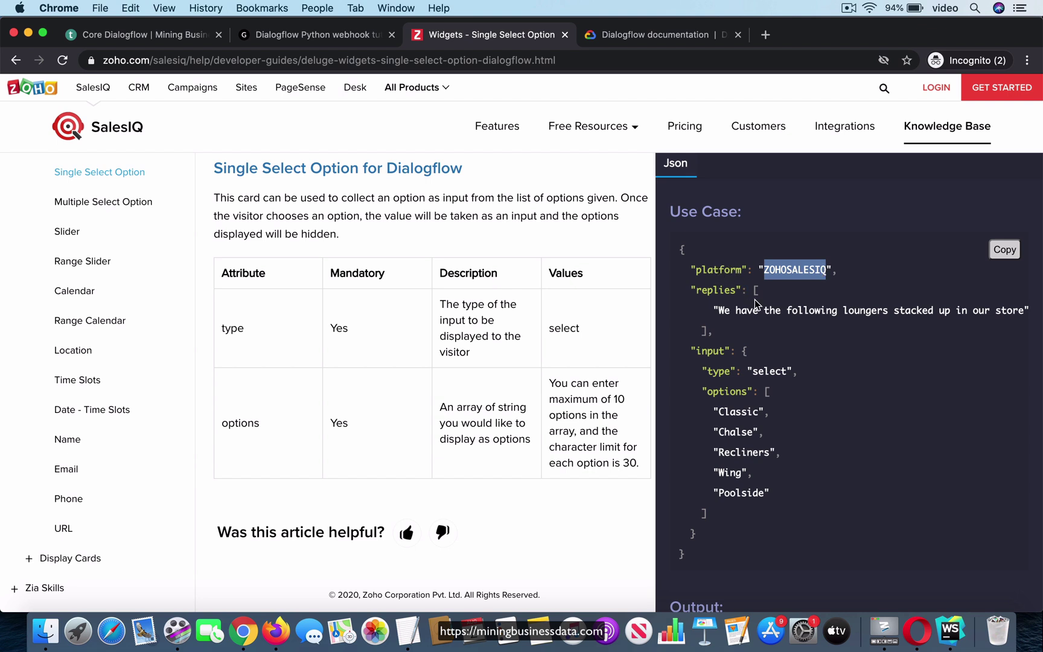
click(845, 413)
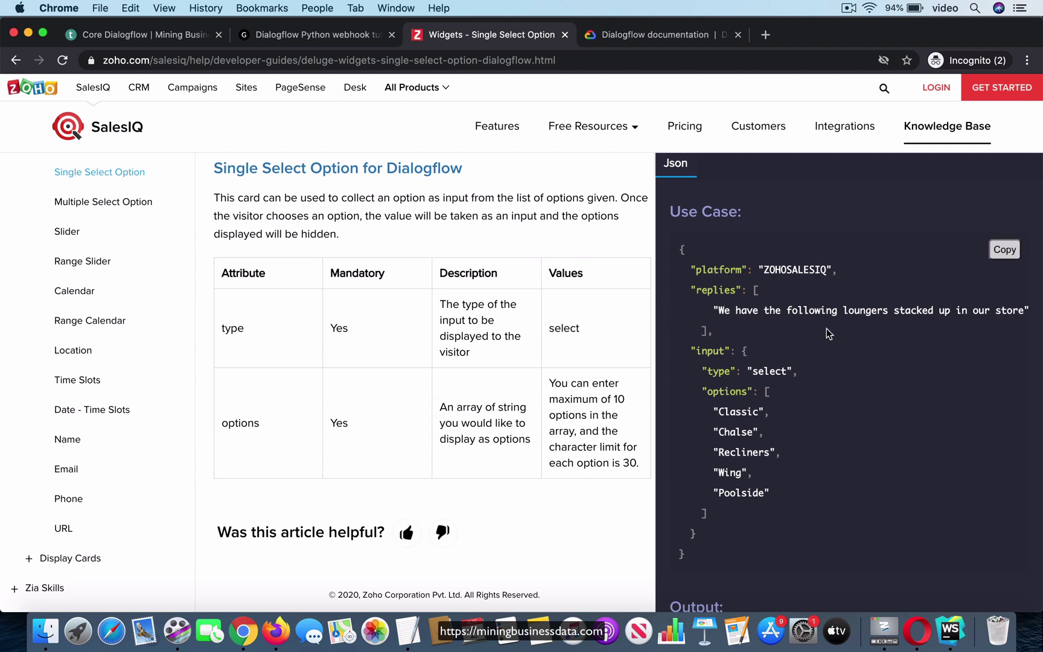
scroll(861, 388, down, 1)
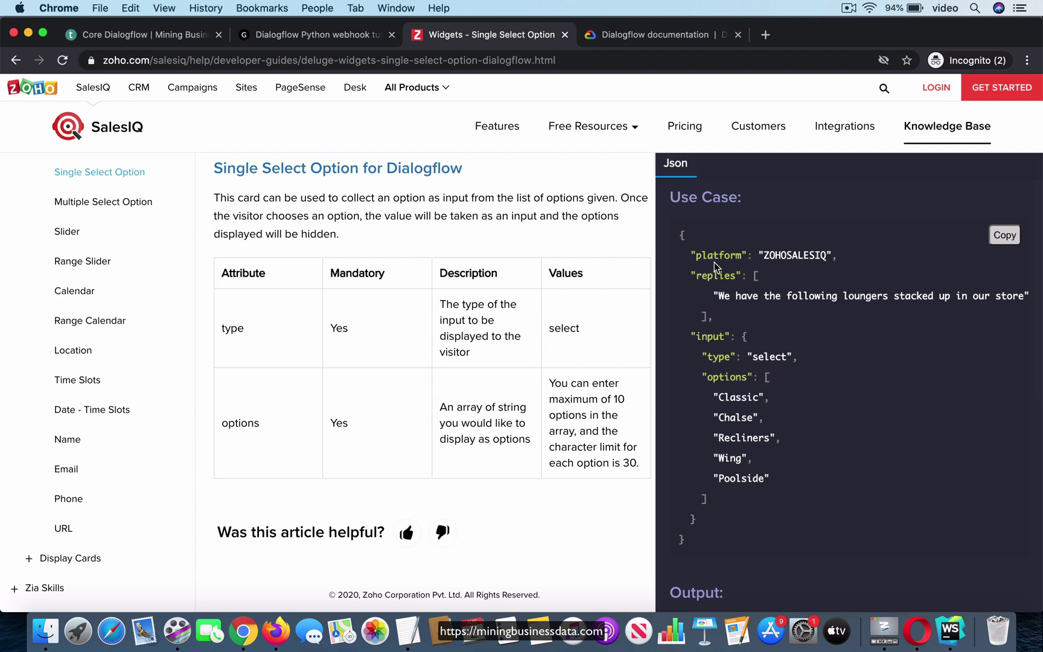
drag(680, 232, 705, 542)
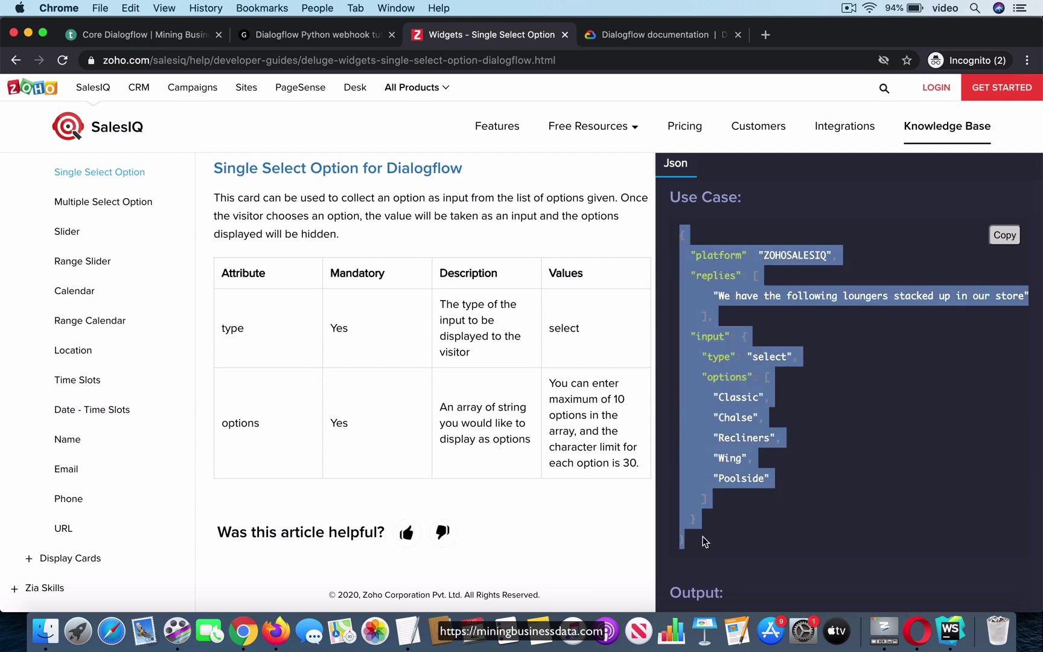
click(826, 423)
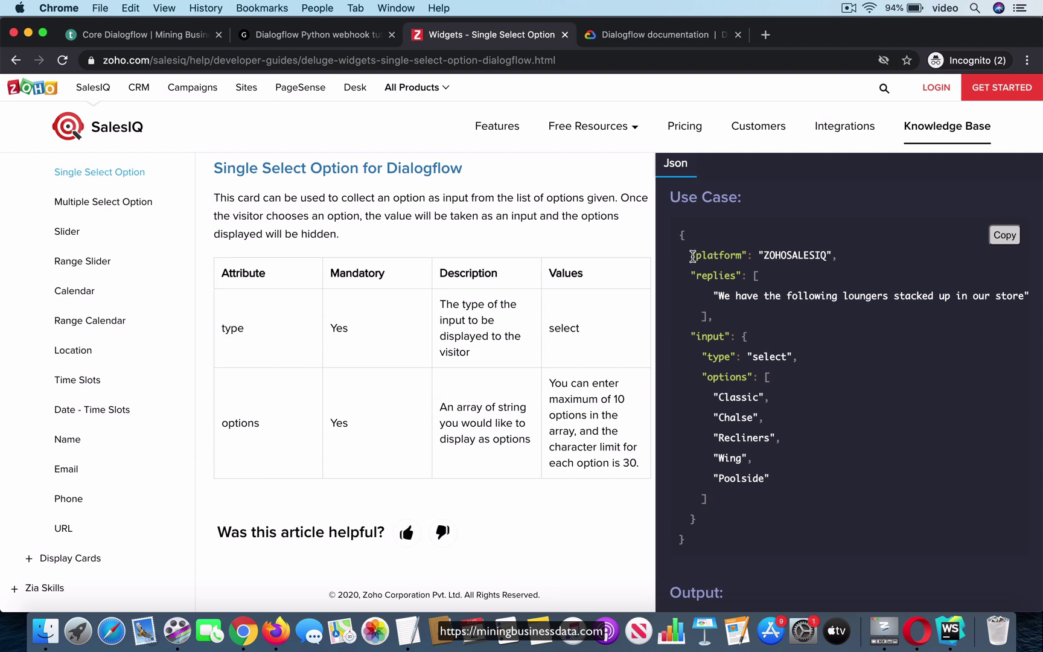
Examine the platform line, the closing braces and the ZOHOSALESIQ value in the single select JSON
drag(691, 256, 838, 258)
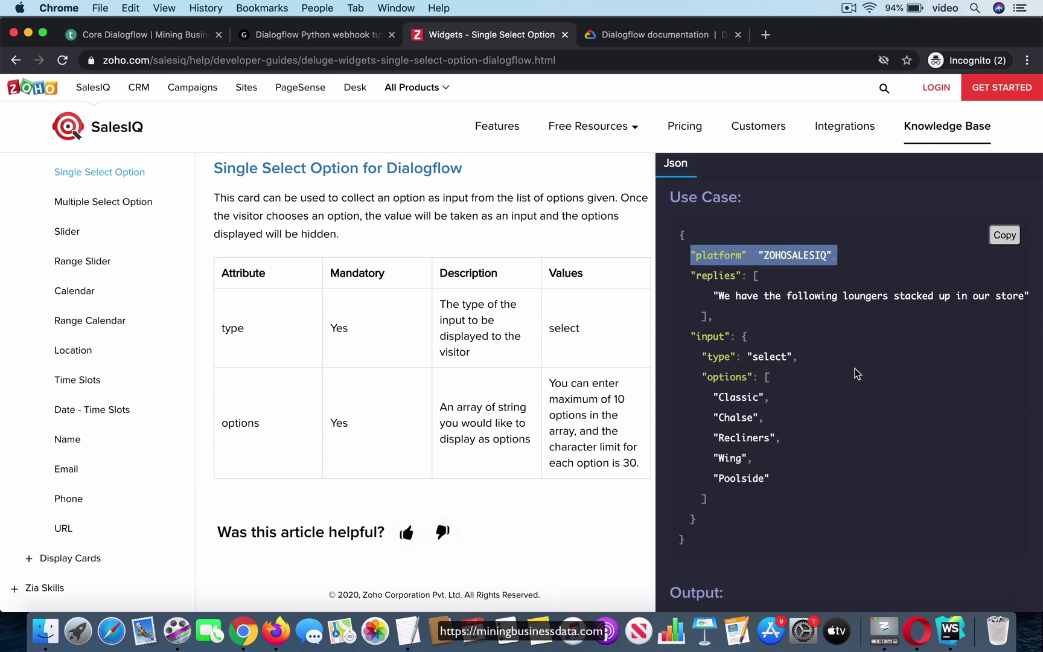
click(842, 323)
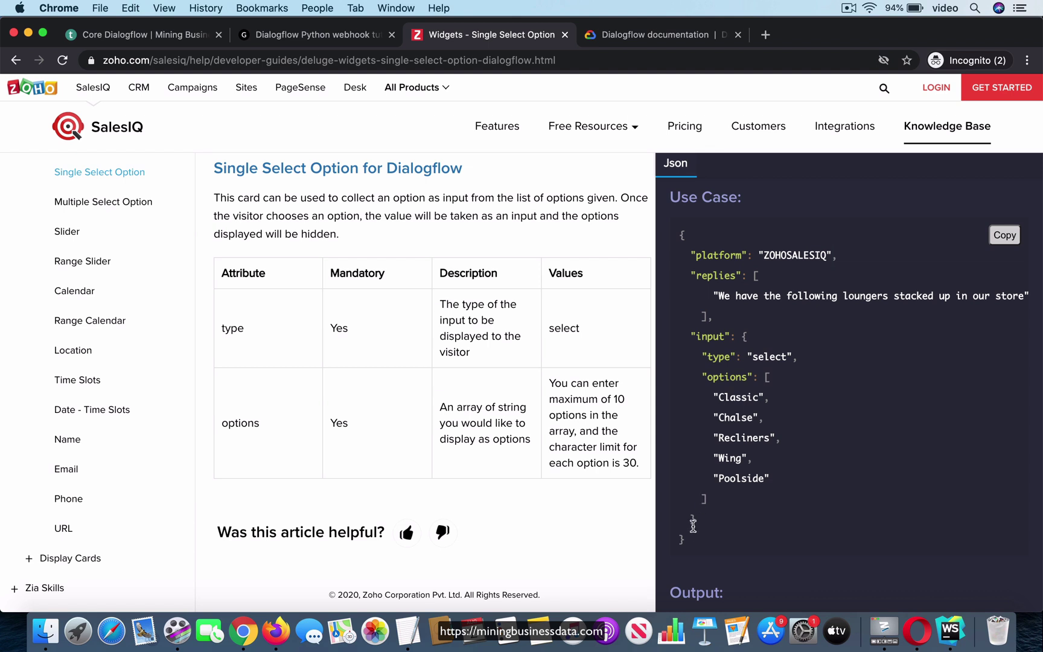
drag(685, 538, 714, 527)
click(733, 259)
click(785, 492)
drag(692, 254, 836, 255)
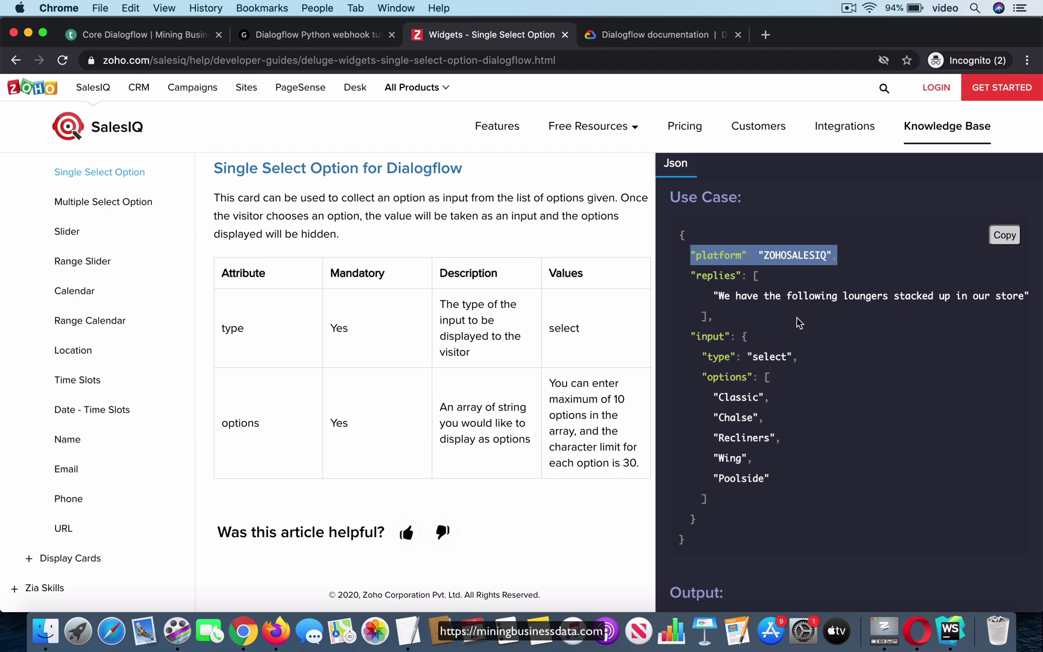
click(724, 255)
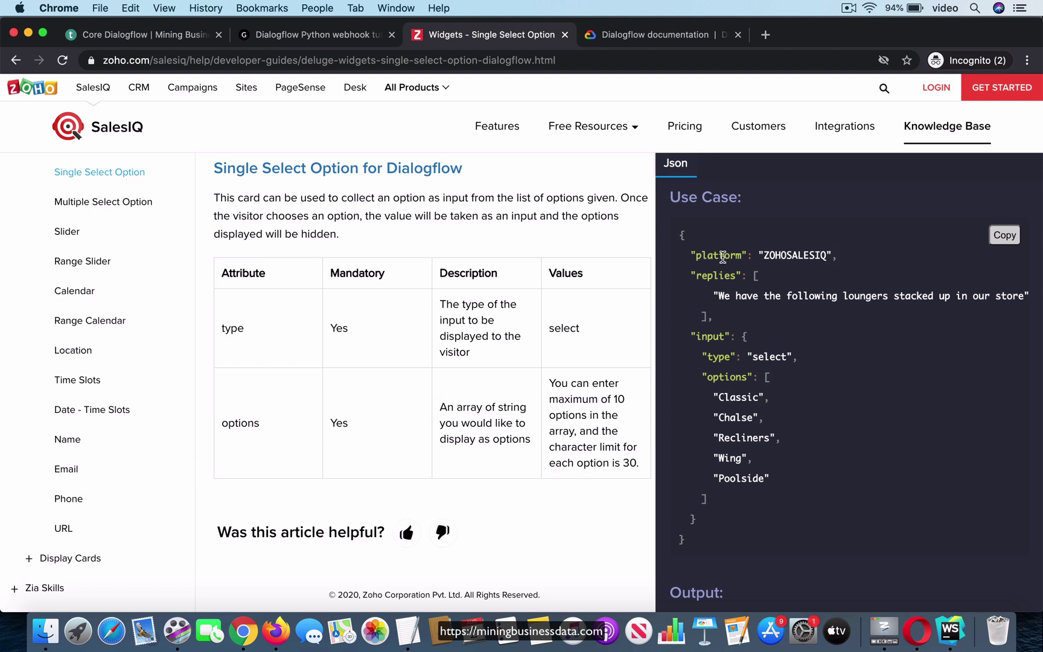
drag(762, 255, 828, 255)
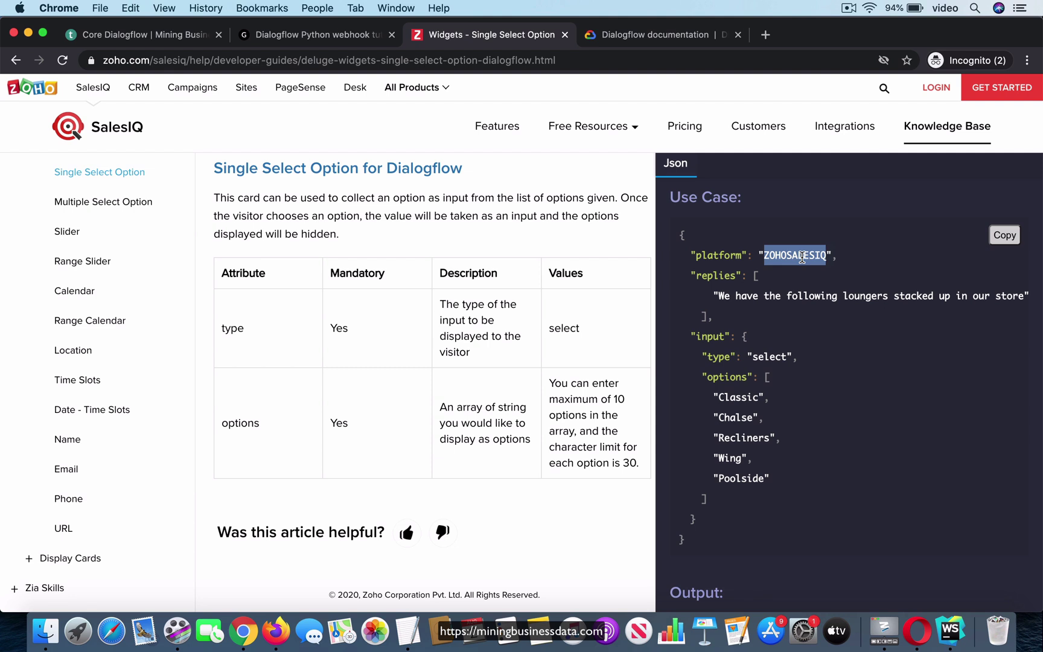
click(808, 318)
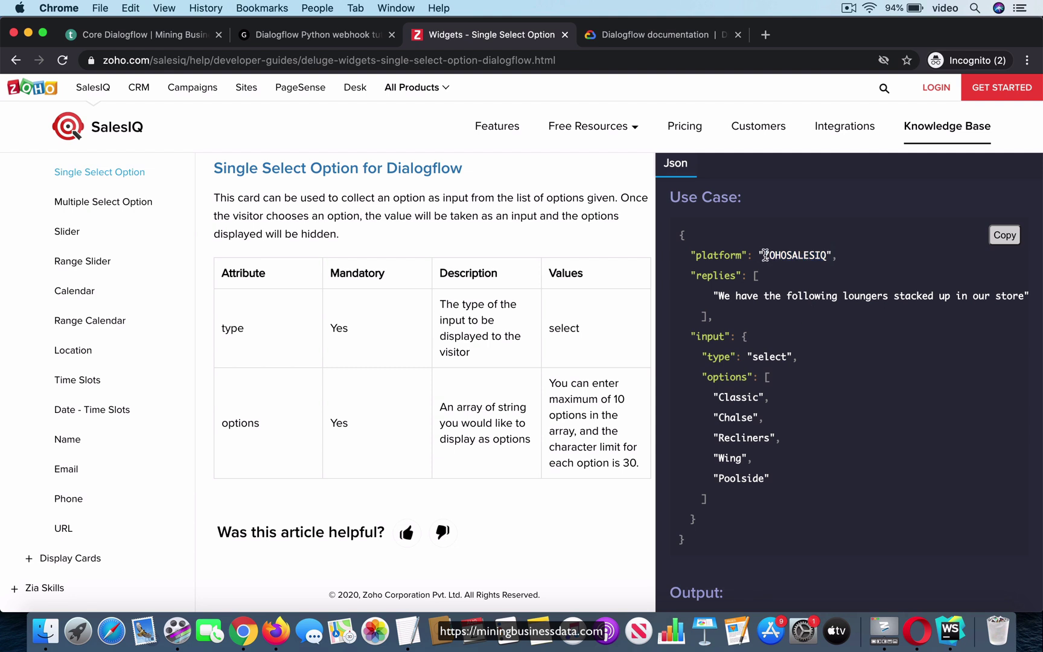
Highlight the platform attribute of the single select JSON, followed by its replies and input blocks
drag(765, 255, 828, 255)
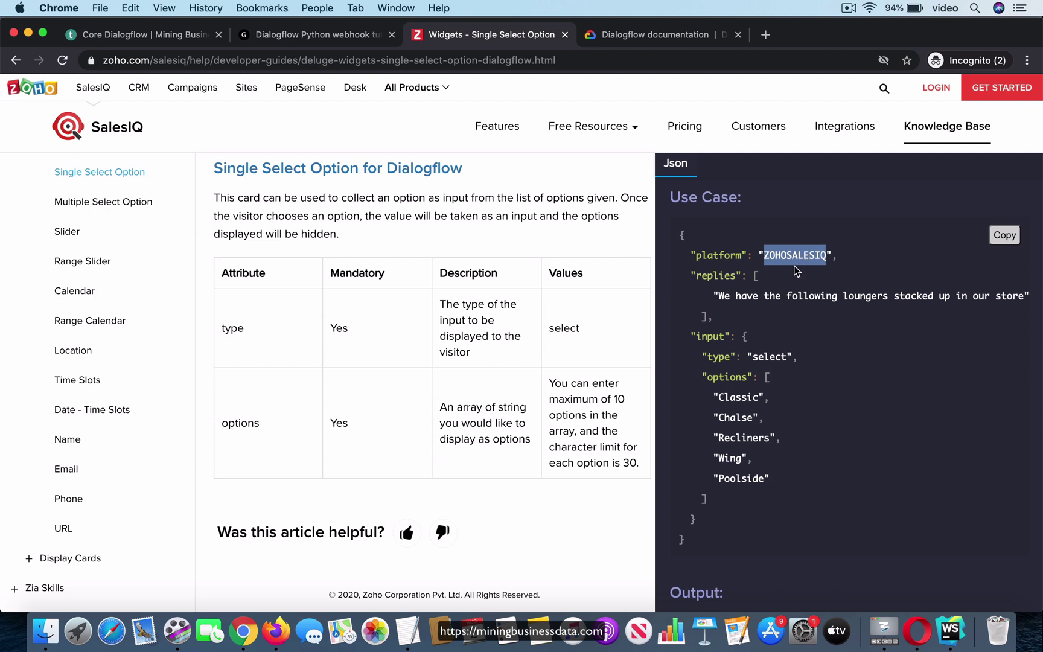
click(818, 387)
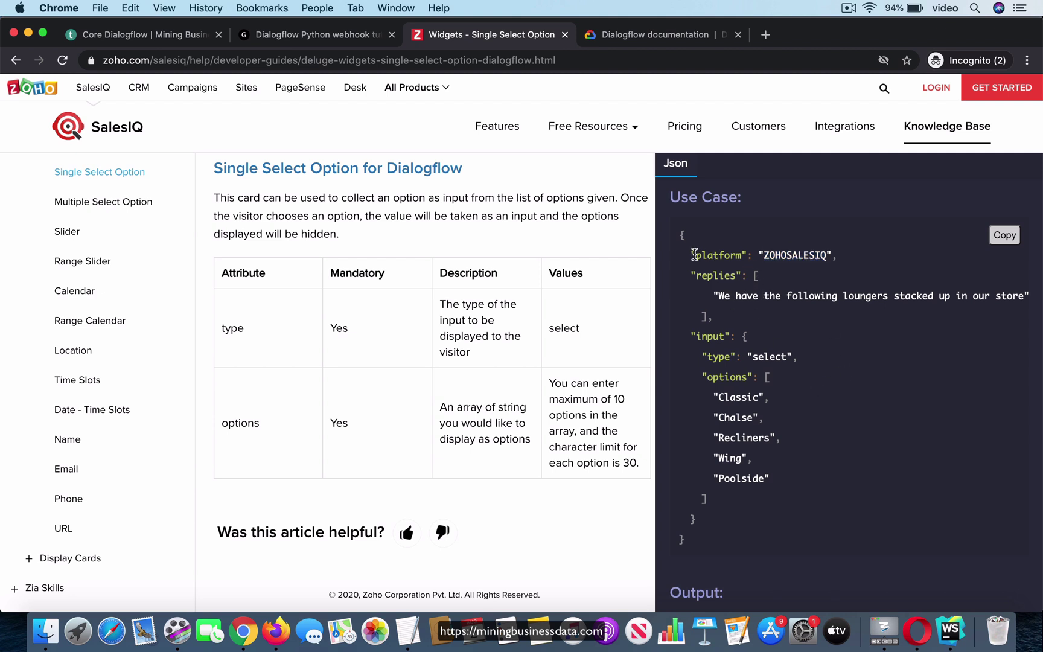
drag(692, 253, 833, 255)
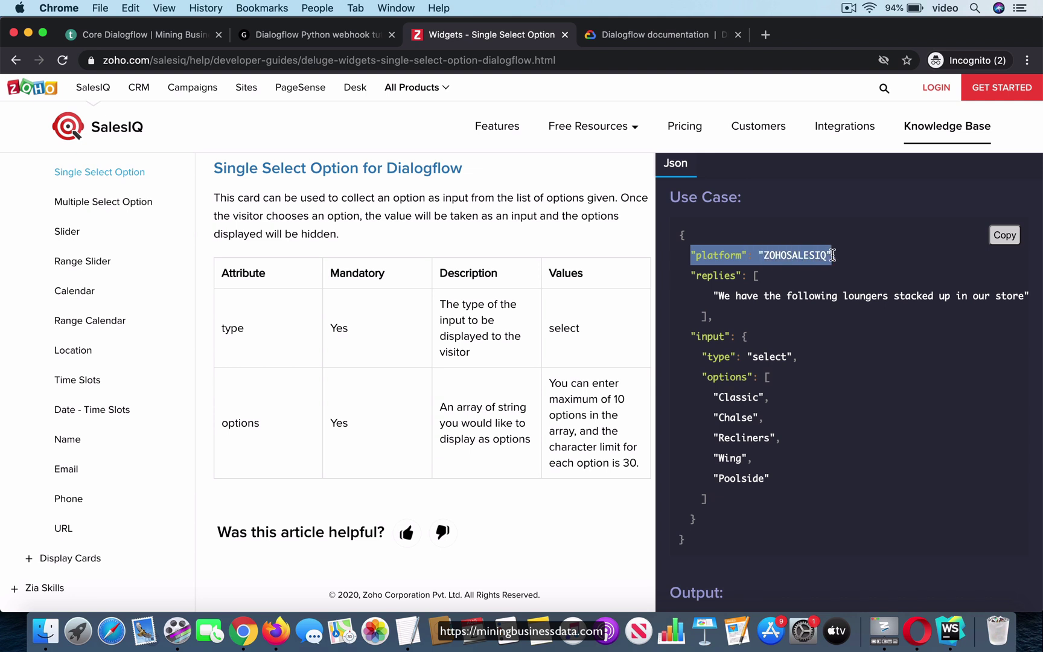
click(856, 283)
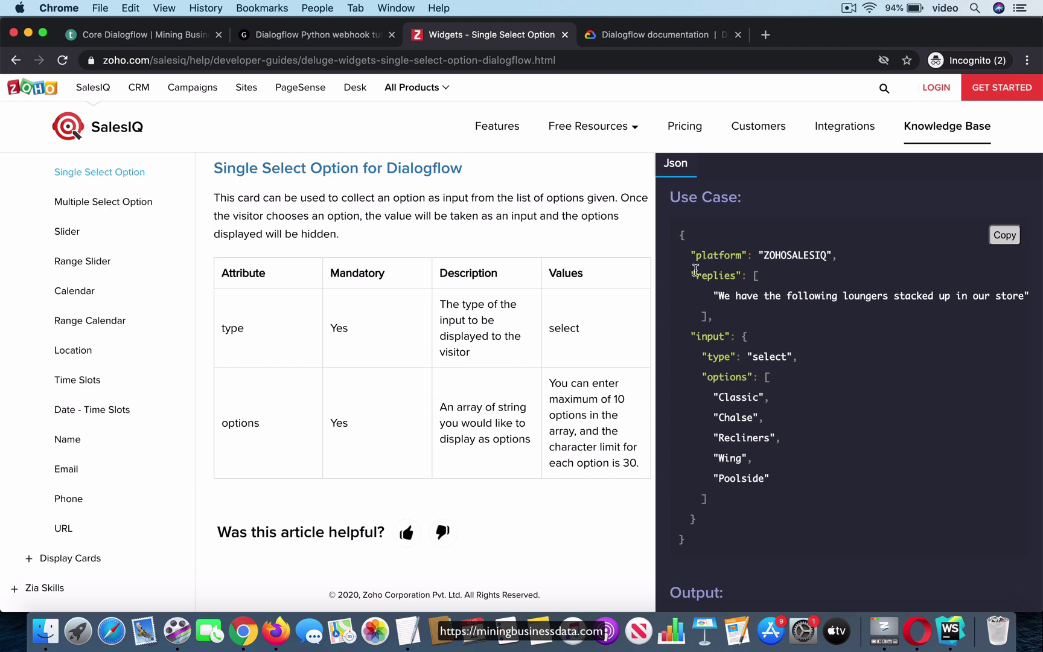
drag(690, 275, 710, 524)
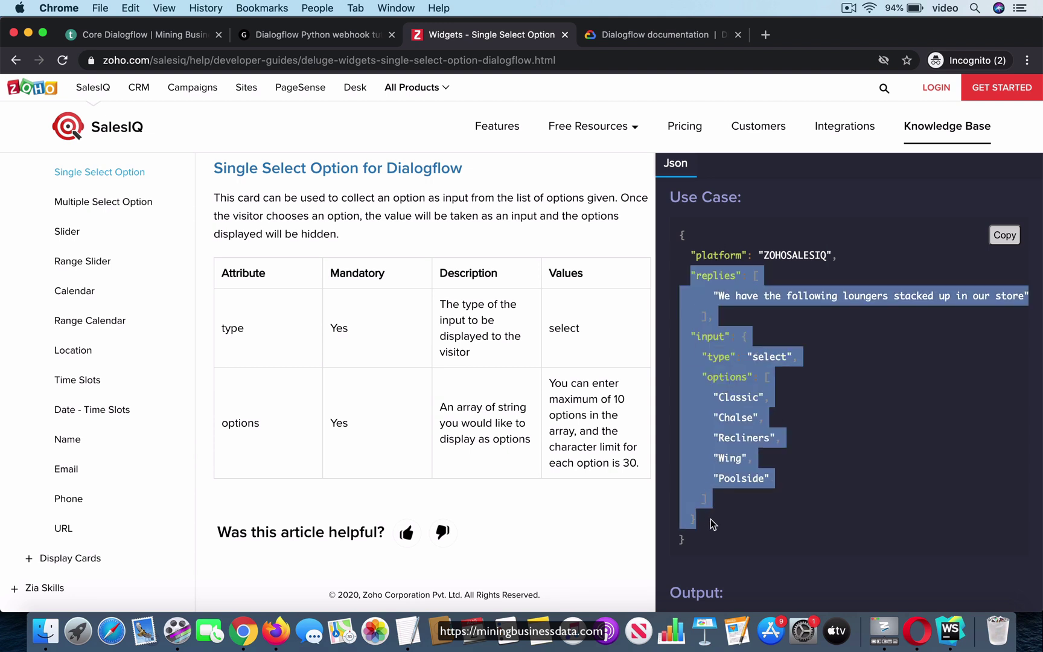
click(758, 510)
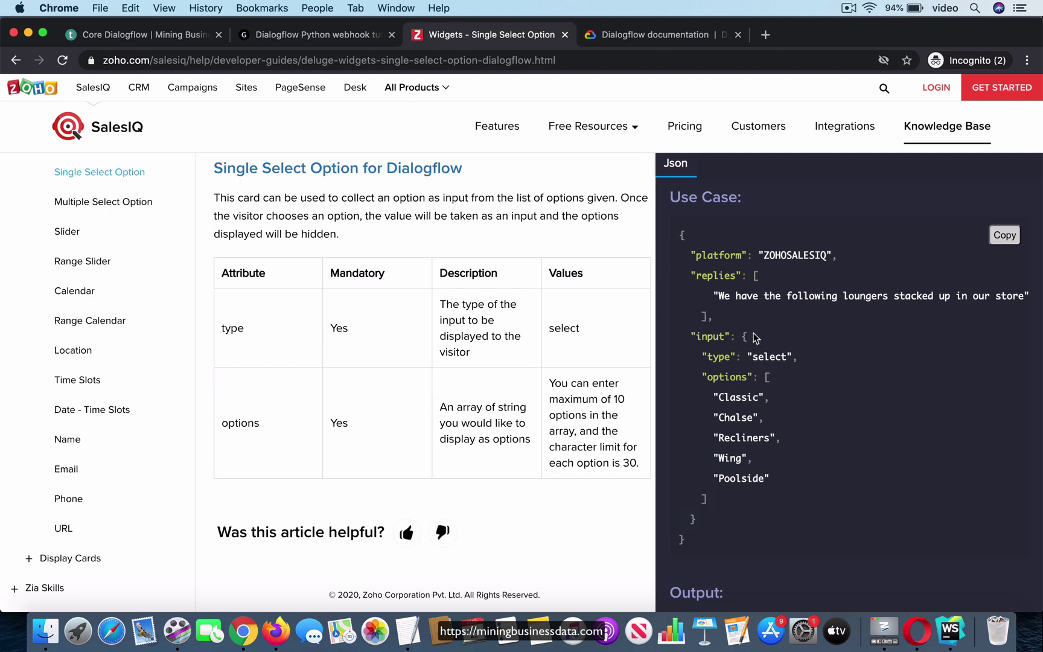
Open the Calendar widget documentation and review its sample JSON and example output
click(77, 293)
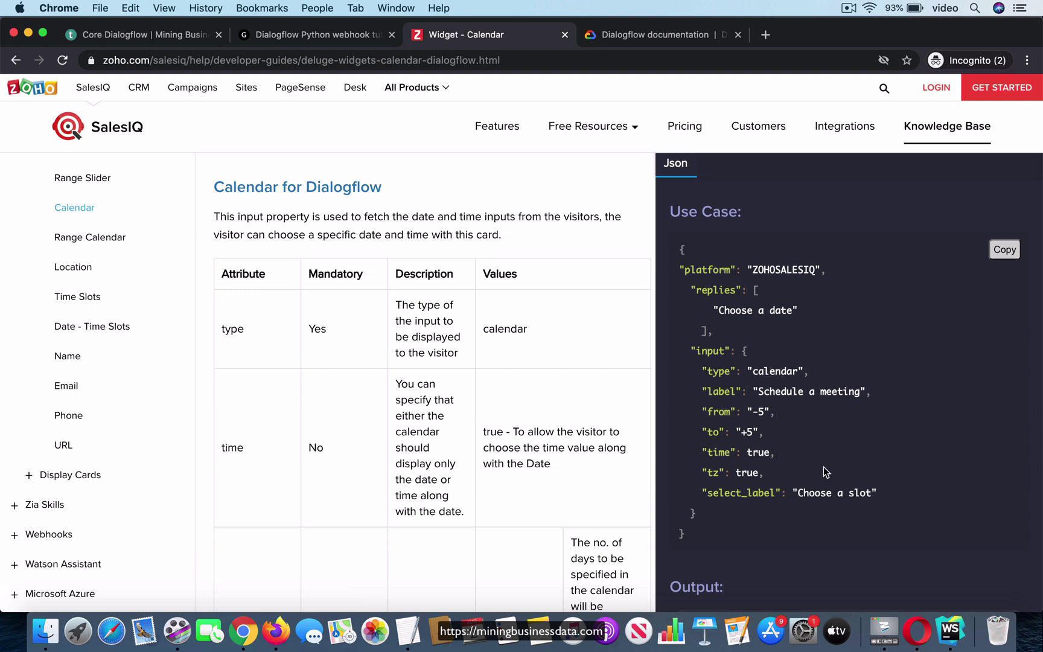
scroll(823, 467, down, 8)
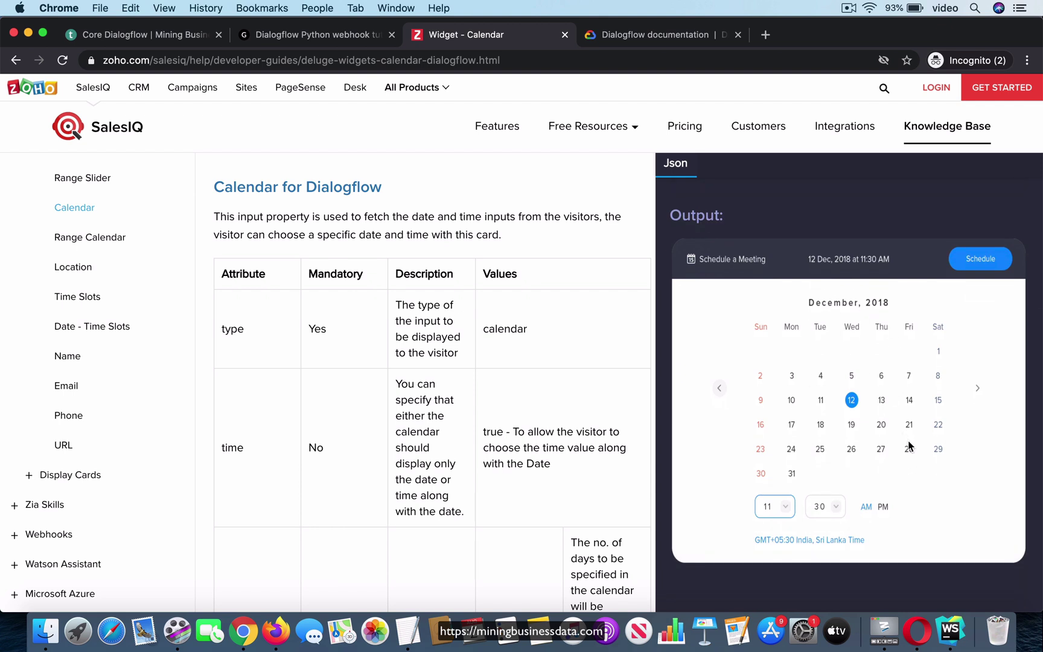
scroll(908, 445, up, 6)
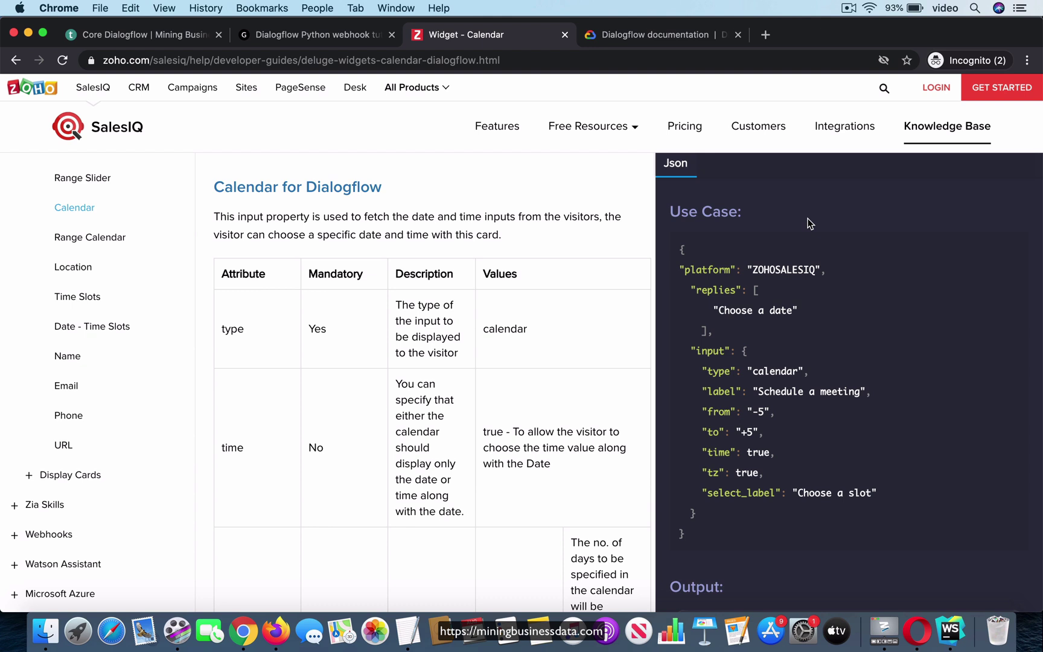
Highlight the platform line and the platform key in the Calendar widget's use case JSON
drag(680, 270, 822, 270)
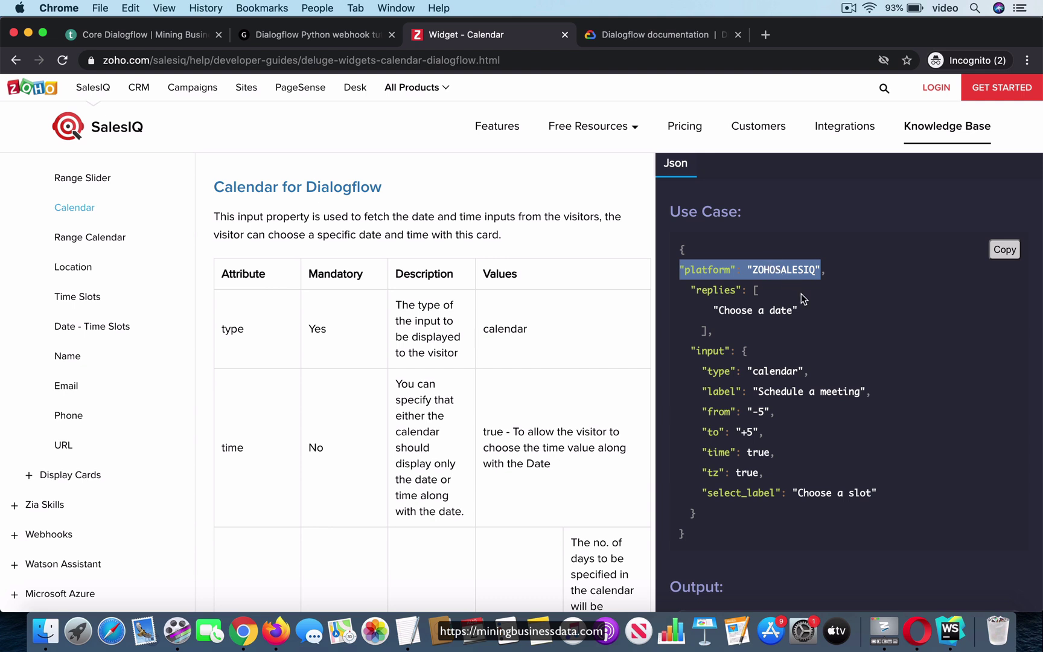
click(825, 311)
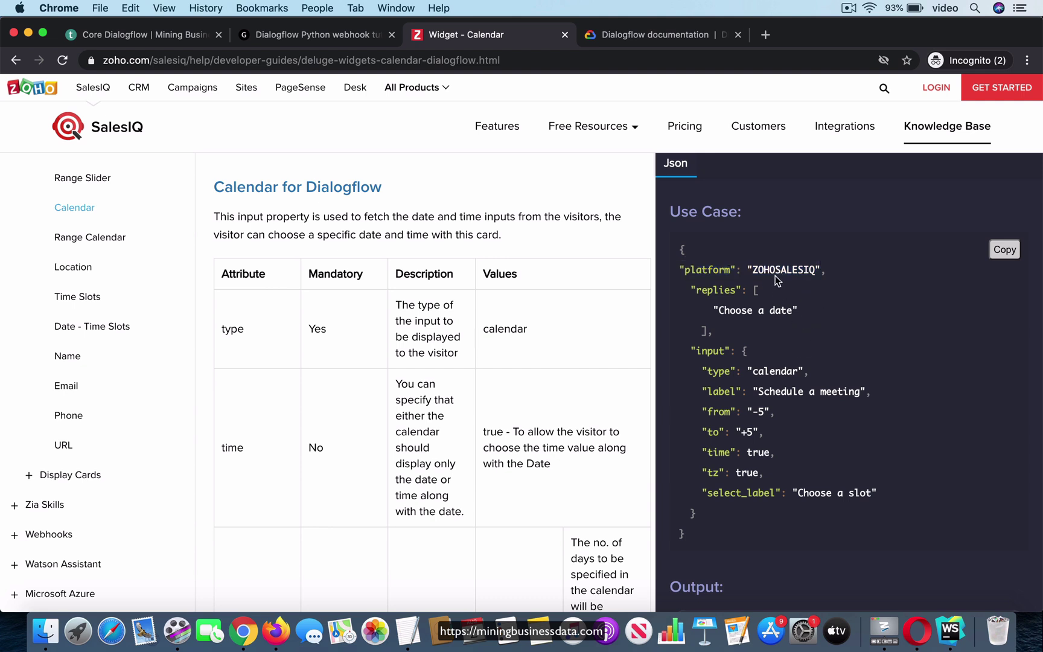
drag(681, 268, 827, 280)
click(828, 310)
drag(683, 273, 730, 271)
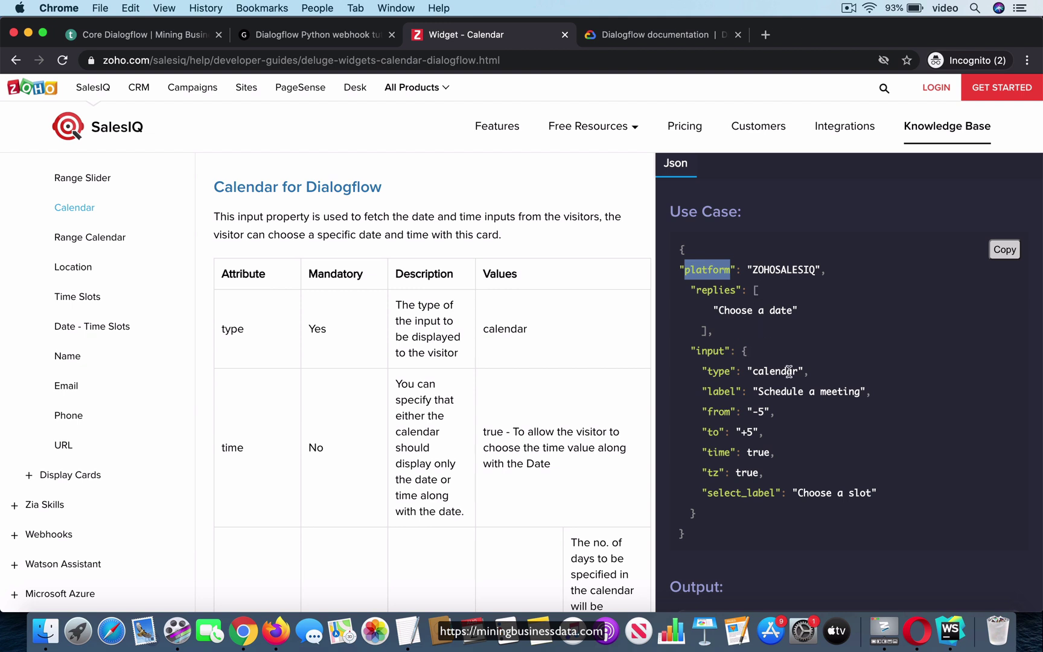
click(896, 458)
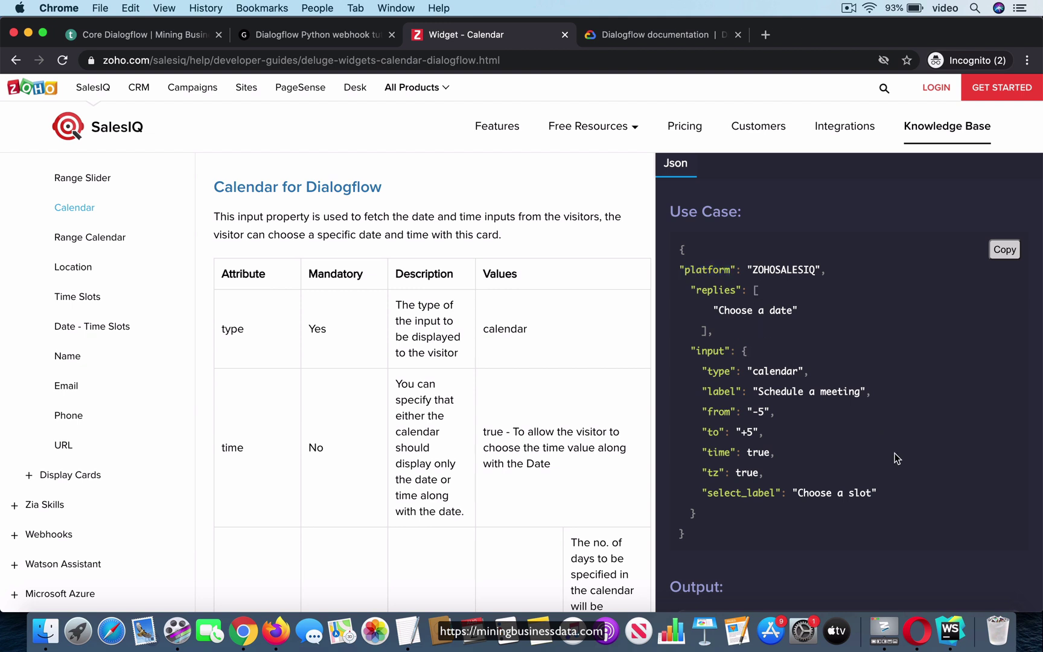
Review the example output of the Calendar widget below its use case JSON
scroll(896, 457, down, 5)
scroll(852, 423, down, 8)
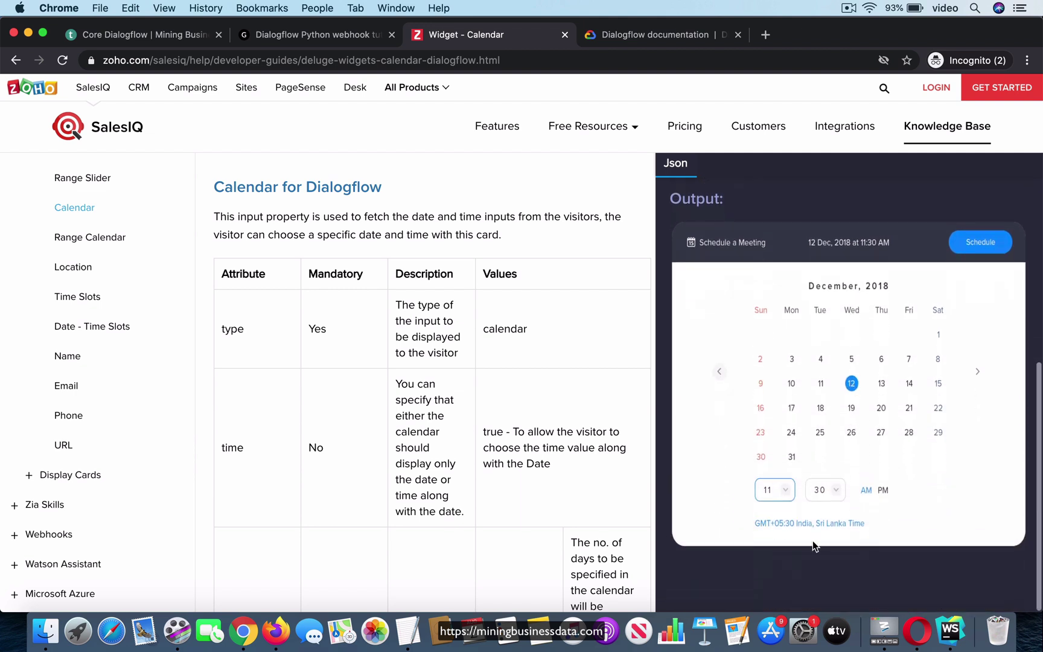
Switch to the Dialogflow window, review the available response platforms and add Facebook to the choose.different.course intent's responses
right_click(244, 637)
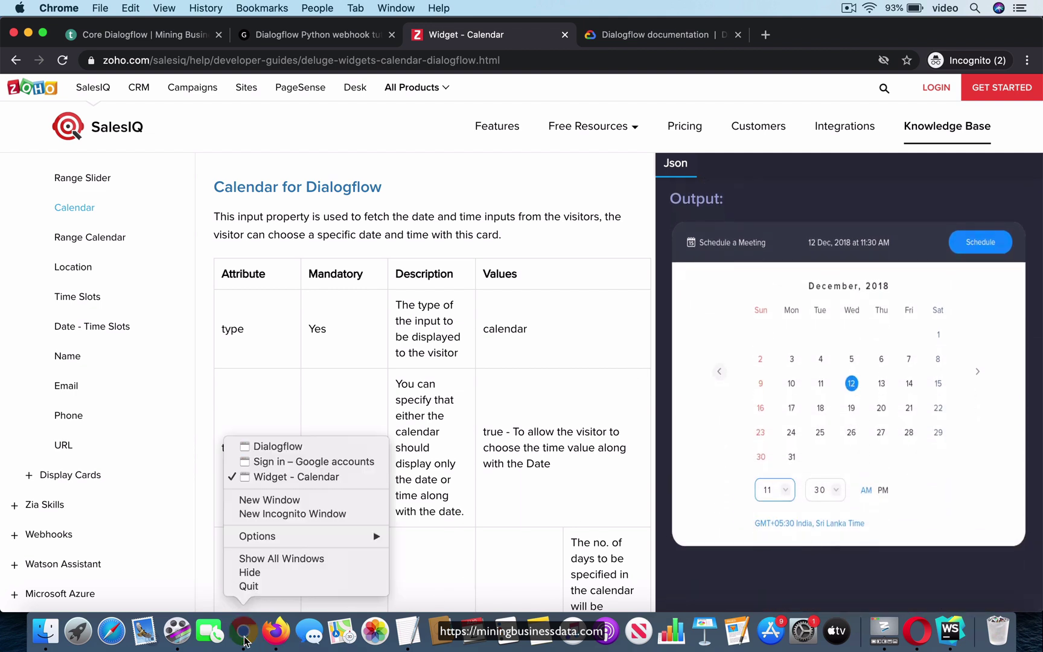
click(306, 446)
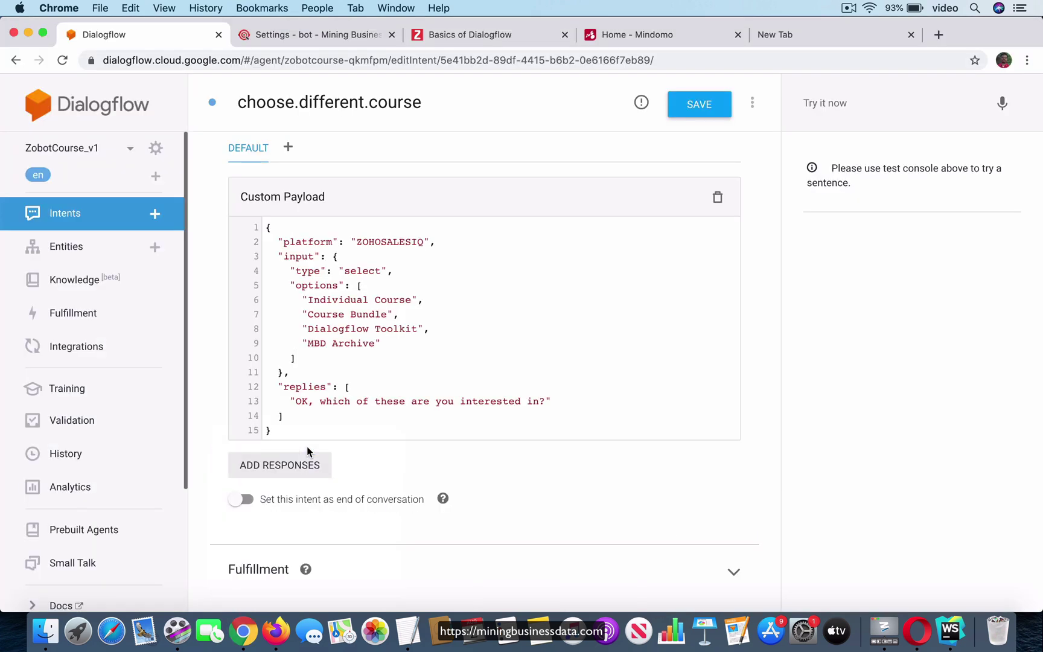
click(288, 147)
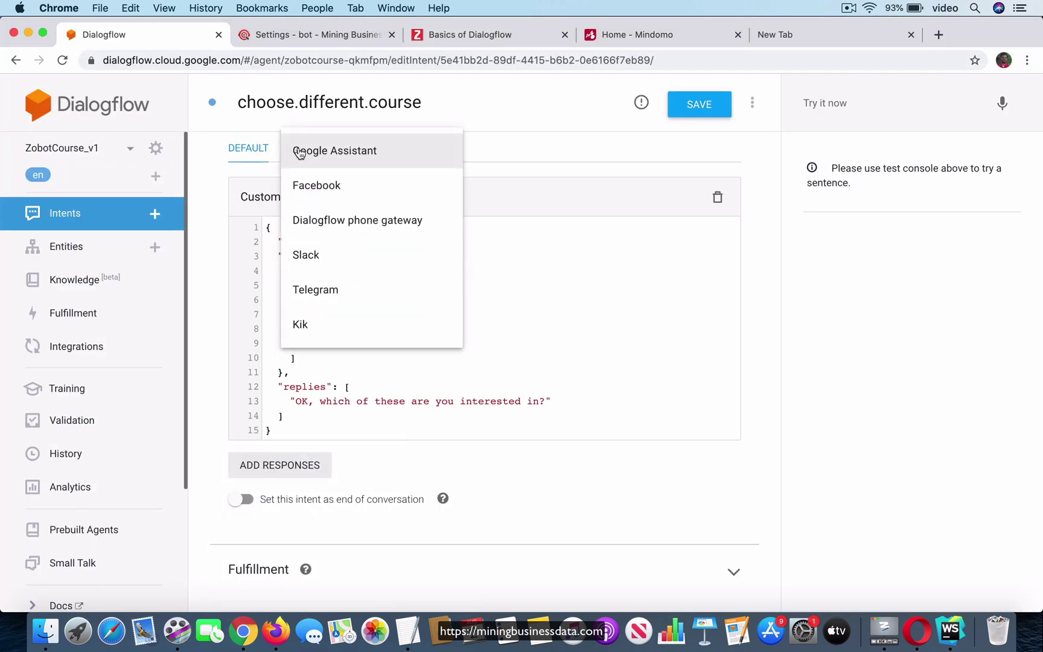
scroll(341, 290, down, 1)
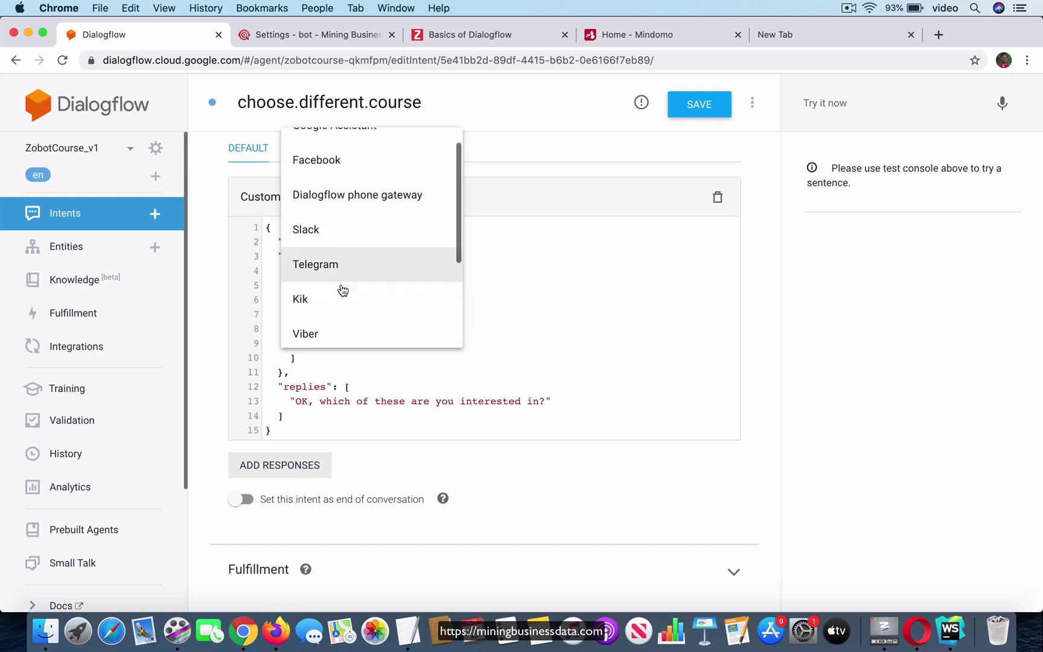
scroll(342, 290, down, 4)
scroll(342, 291, up, 5)
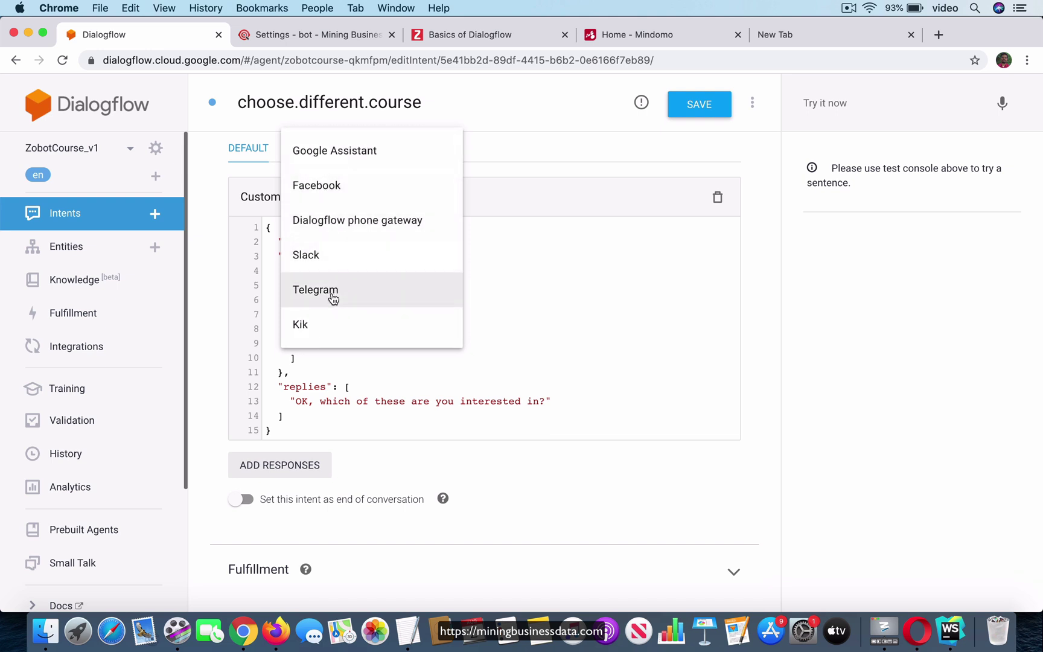
click(340, 197)
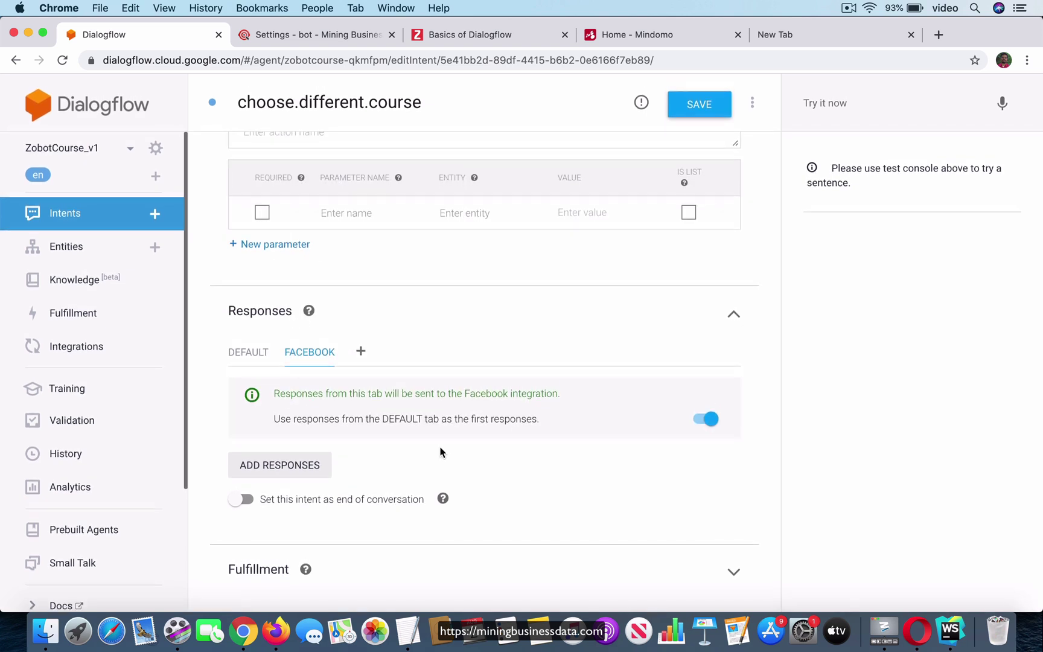
Add an Image response to the intent's Facebook responses and review the other response types offered
click(296, 467)
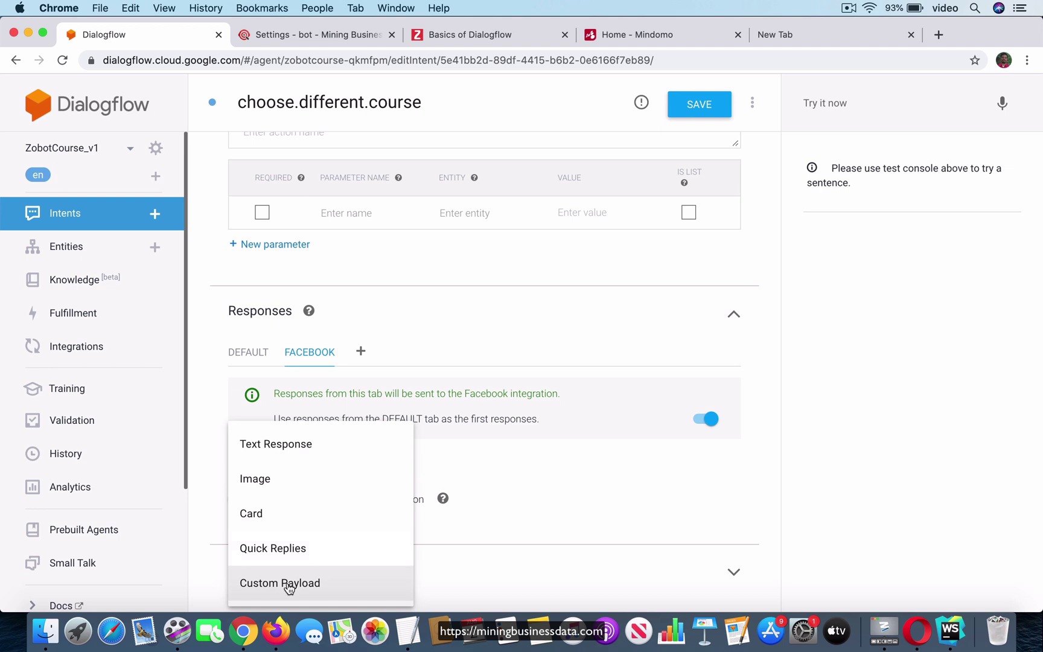
click(277, 486)
scroll(530, 344, down, 3)
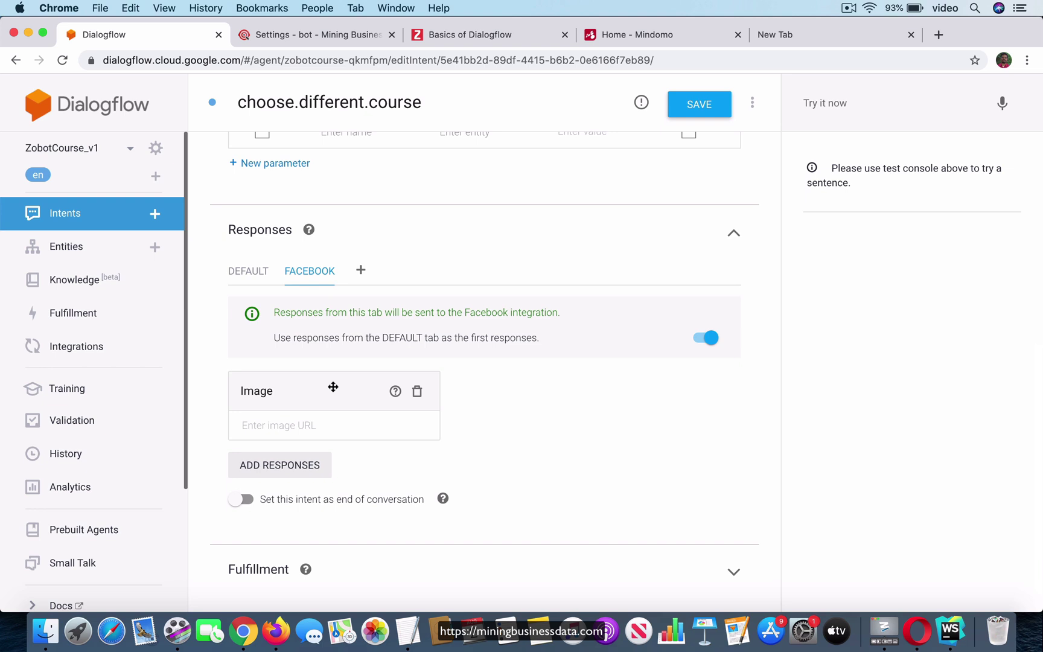
click(305, 466)
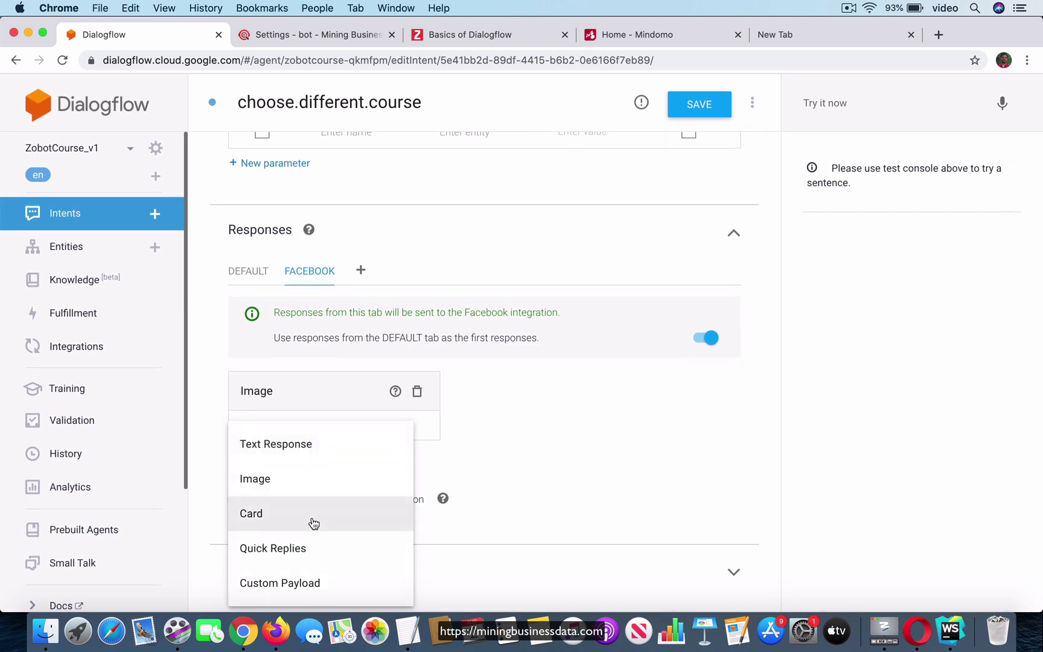
click(534, 397)
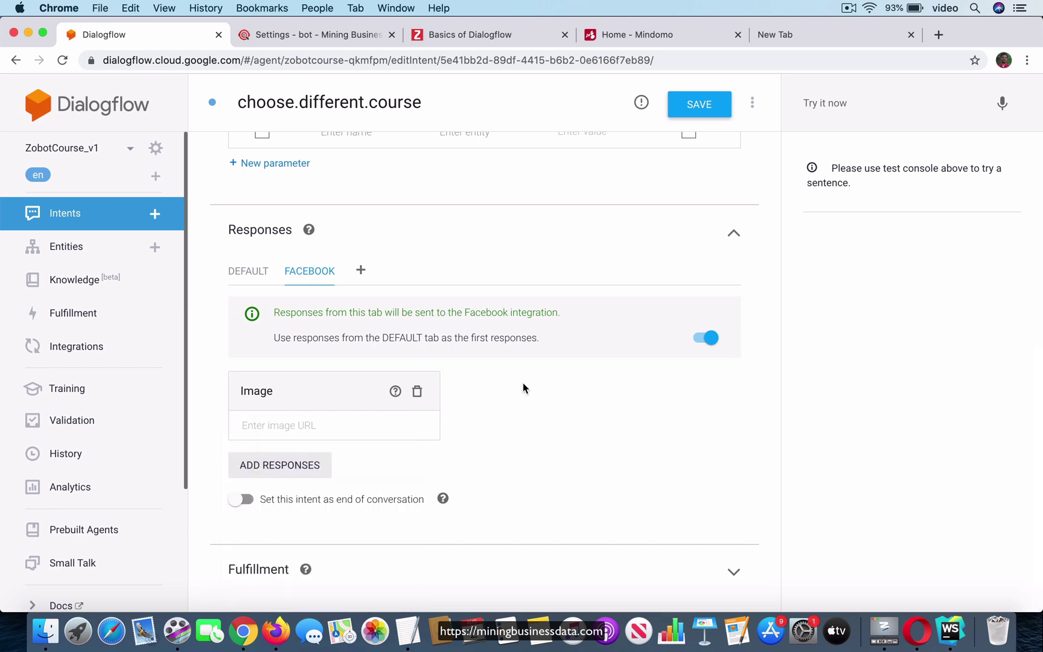
Switch to the Zoho Calendar widget documentation and review the list of input cards available for Dialogflow
right_click(242, 636)
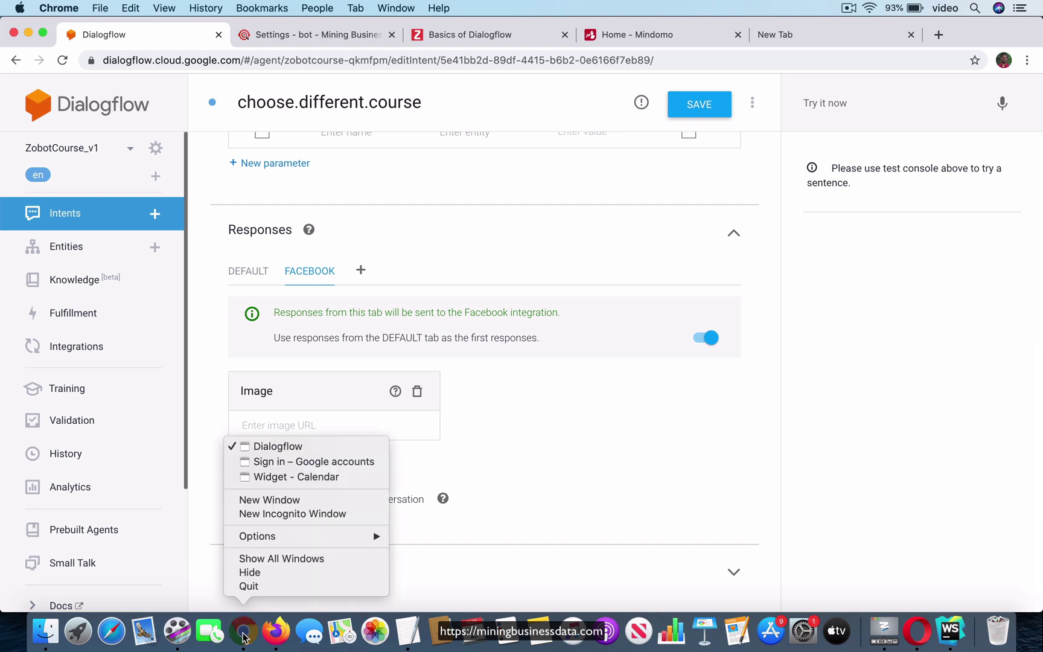
click(289, 477)
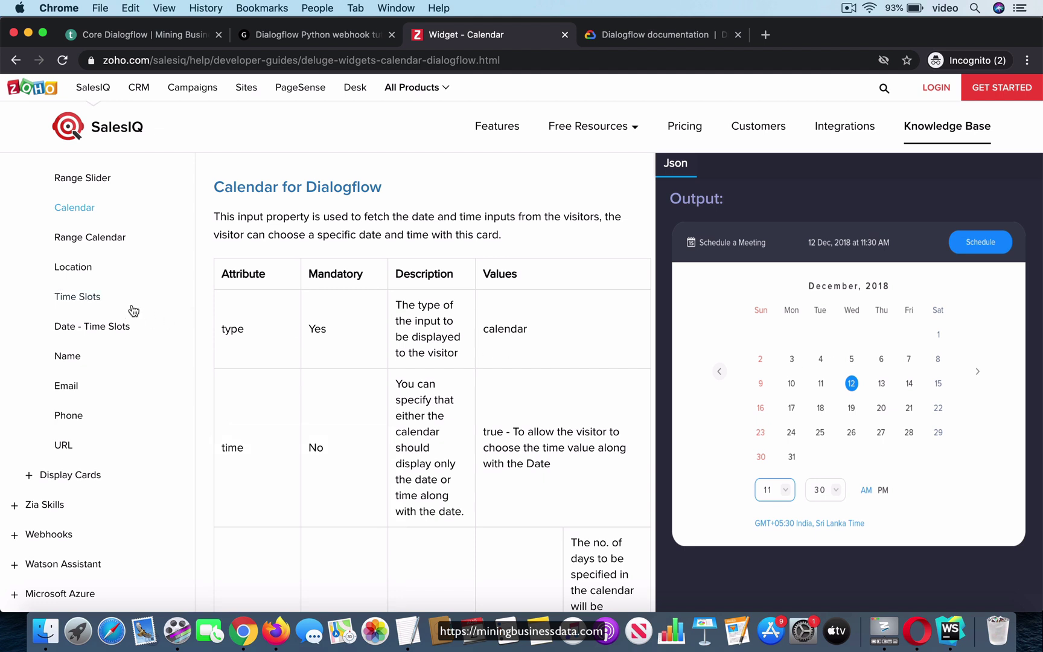
scroll(132, 309, up, 3)
scroll(132, 310, up, 2)
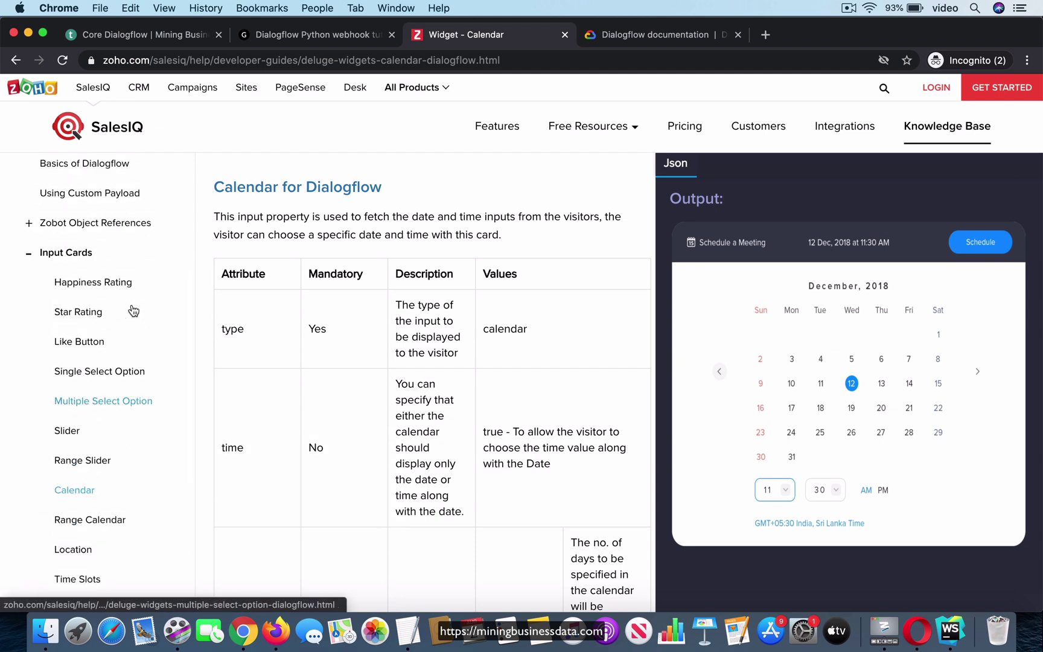
scroll(133, 311, down, 1)
scroll(133, 311, down, 2)
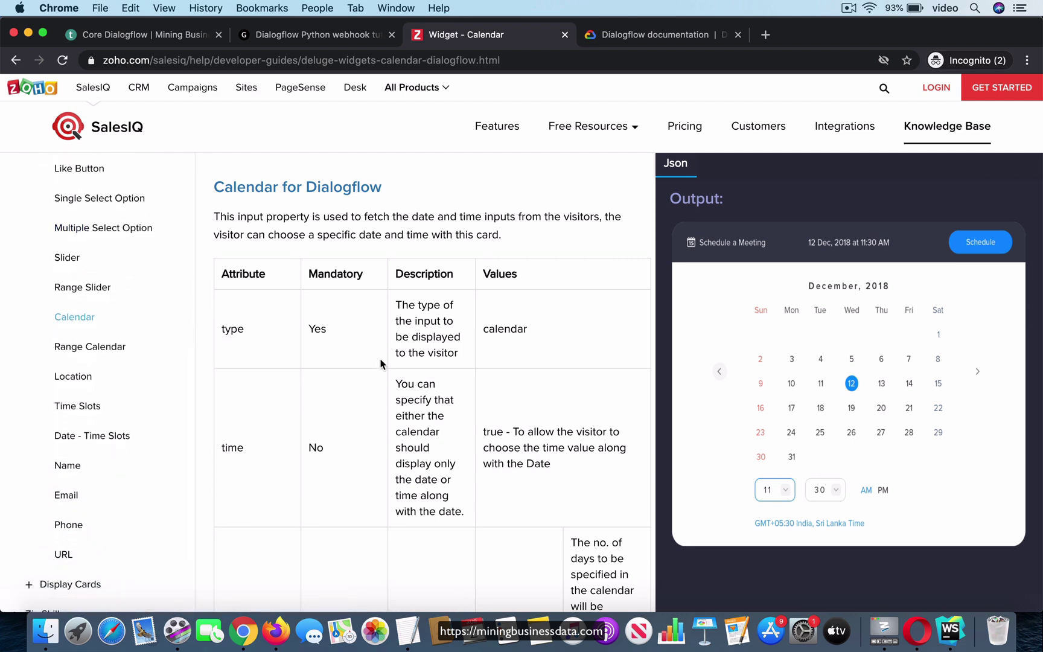
Return to the Dialogflow window and add a Custom Payload response beneath the Facebook Image response
right_click(245, 637)
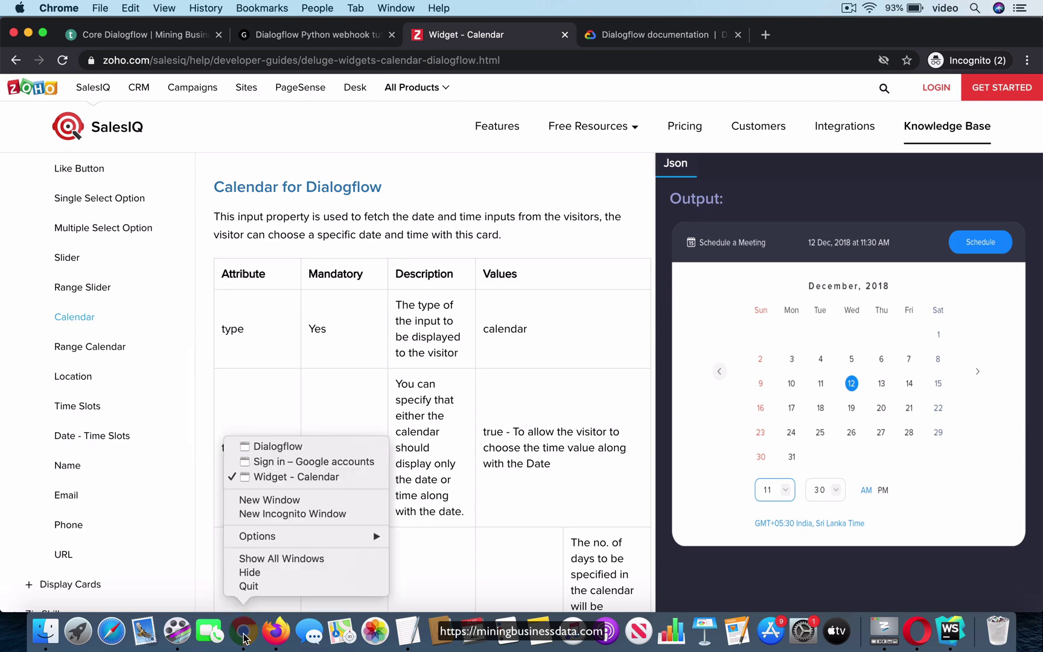
click(278, 446)
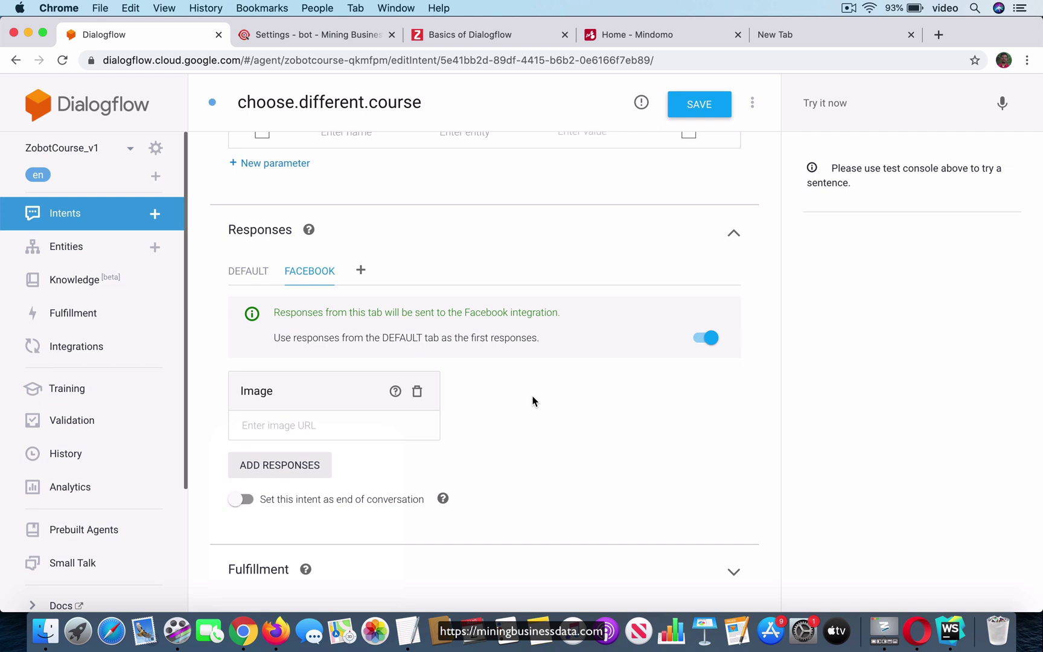
click(298, 467)
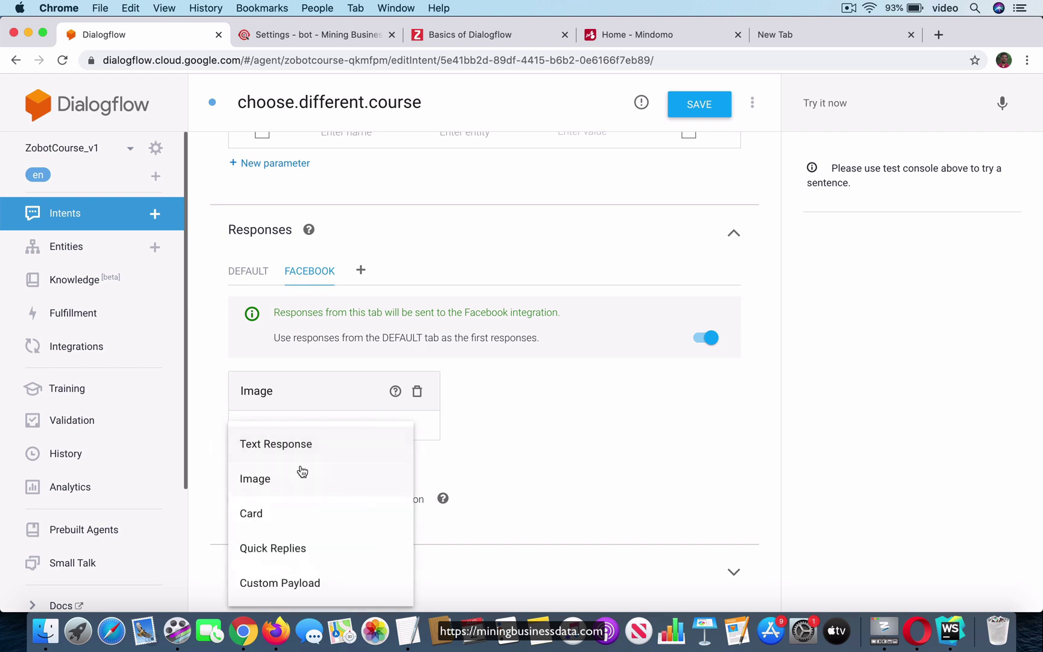
click(317, 587)
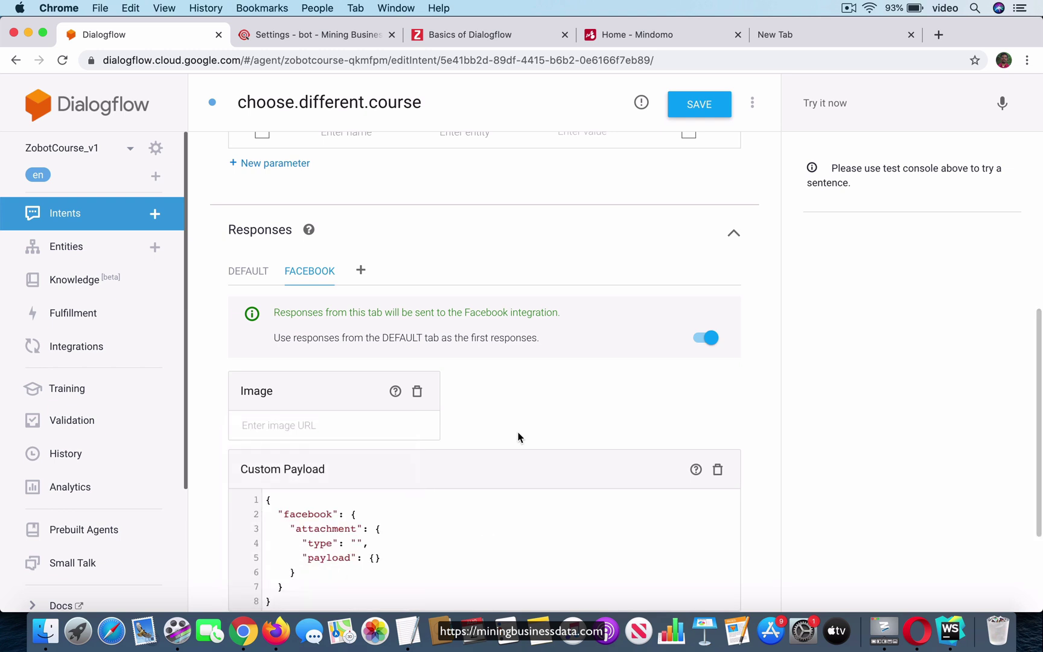
scroll(518, 433, down, 3)
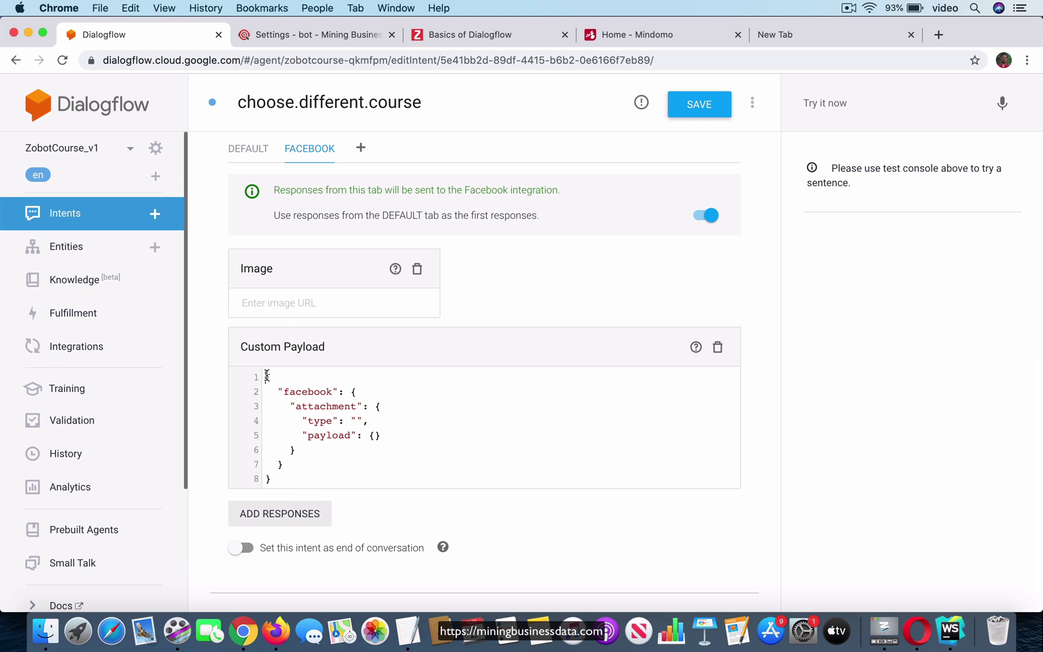
Highlight the whole Facebook custom payload template and compare it with the Zoho payload in the default responses
drag(265, 373, 285, 477)
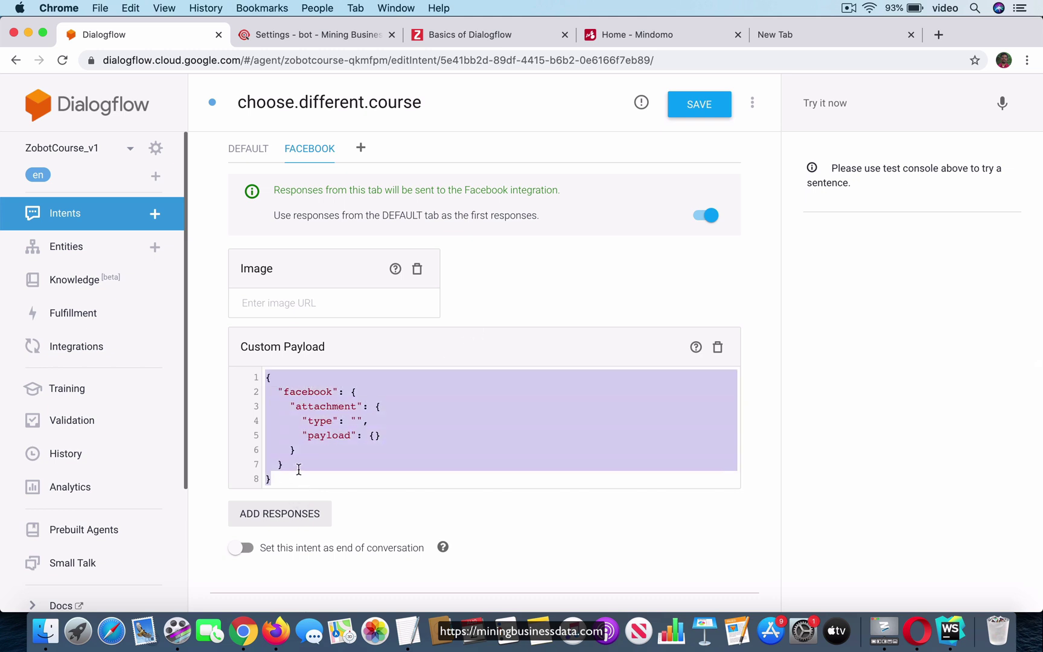
click(299, 466)
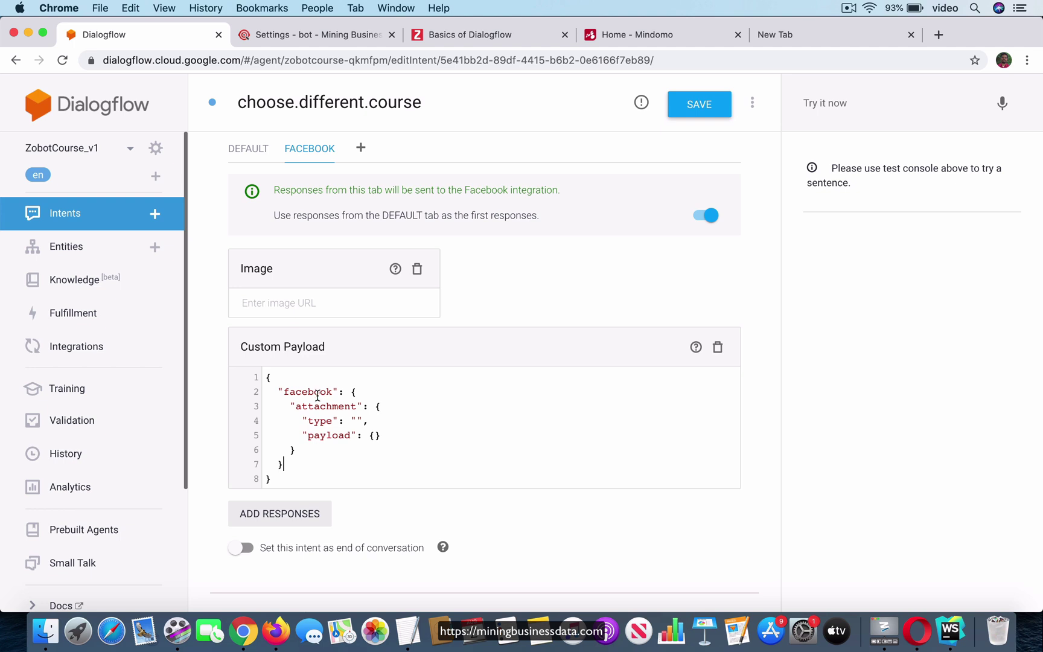
click(254, 148)
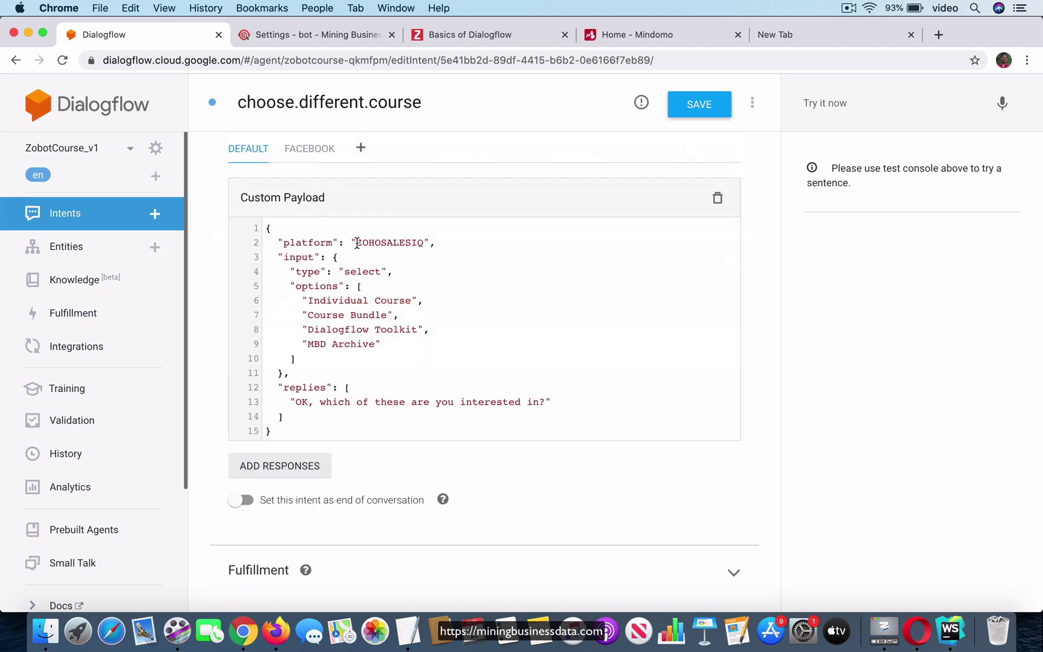
click(302, 160)
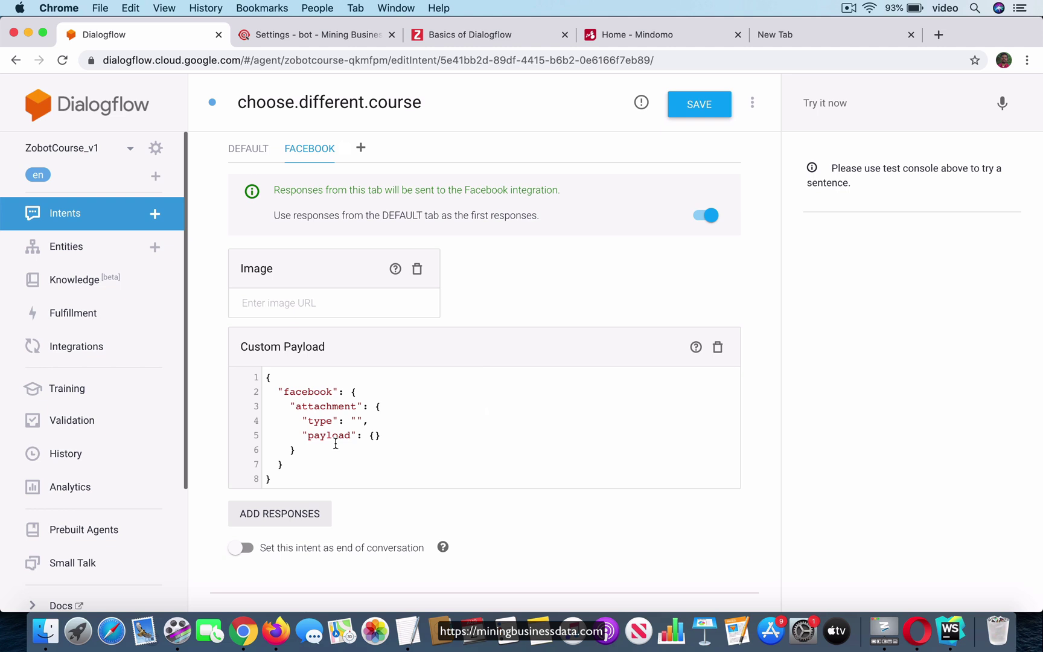
scroll(512, 314, up, 2)
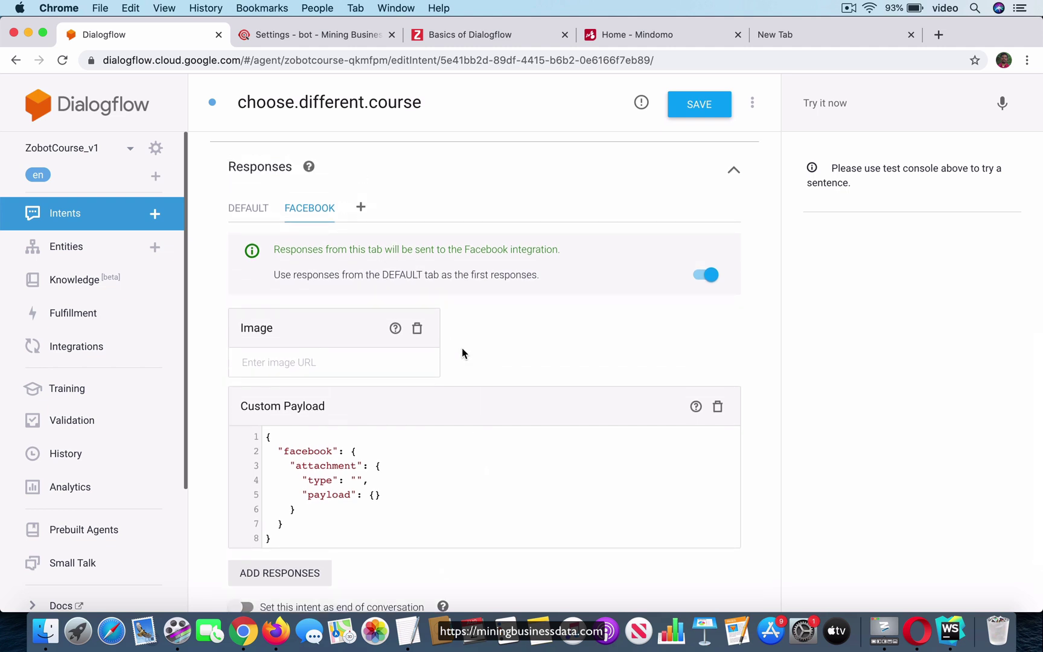
Inspect the platform line of the default custom payload and check it against the Facebook responses
click(249, 213)
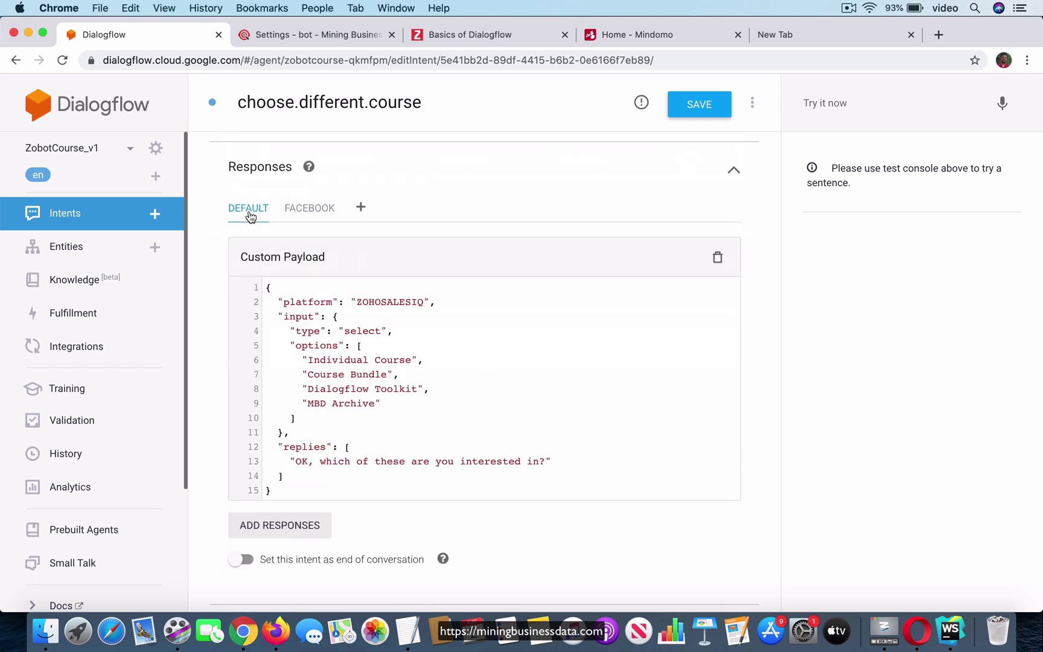
scroll(406, 378, down, 1)
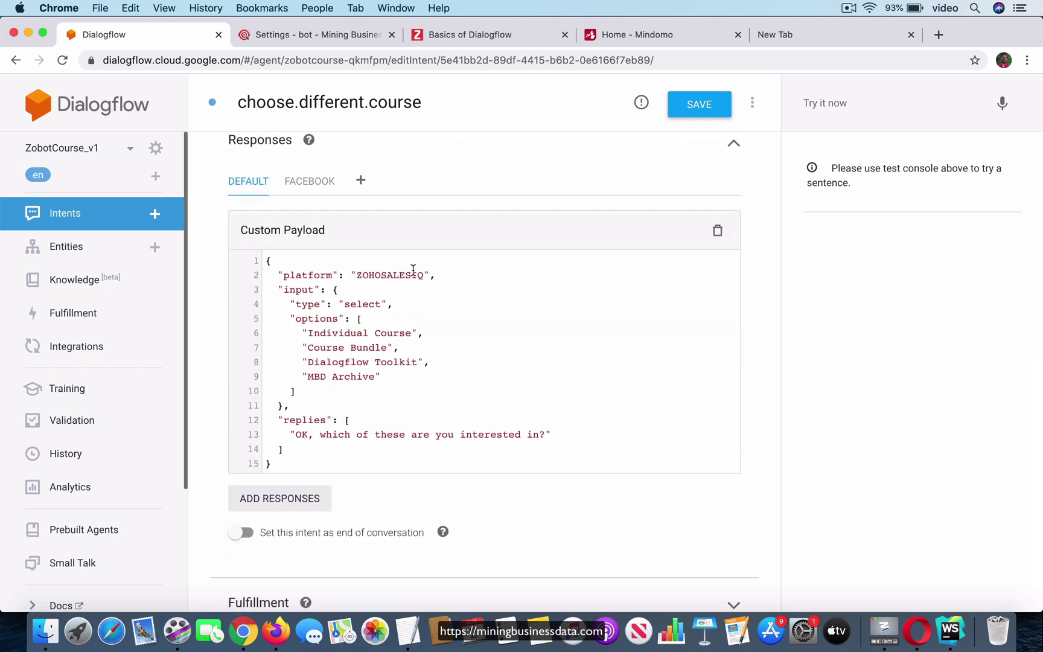
click(433, 275)
text(,)
click(303, 181)
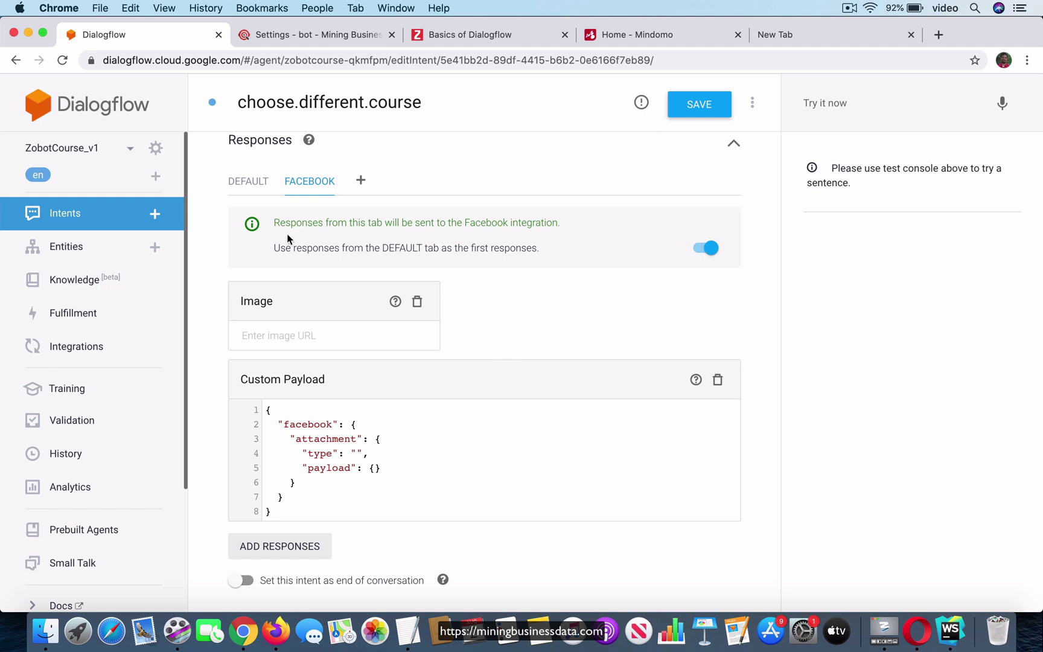
click(248, 182)
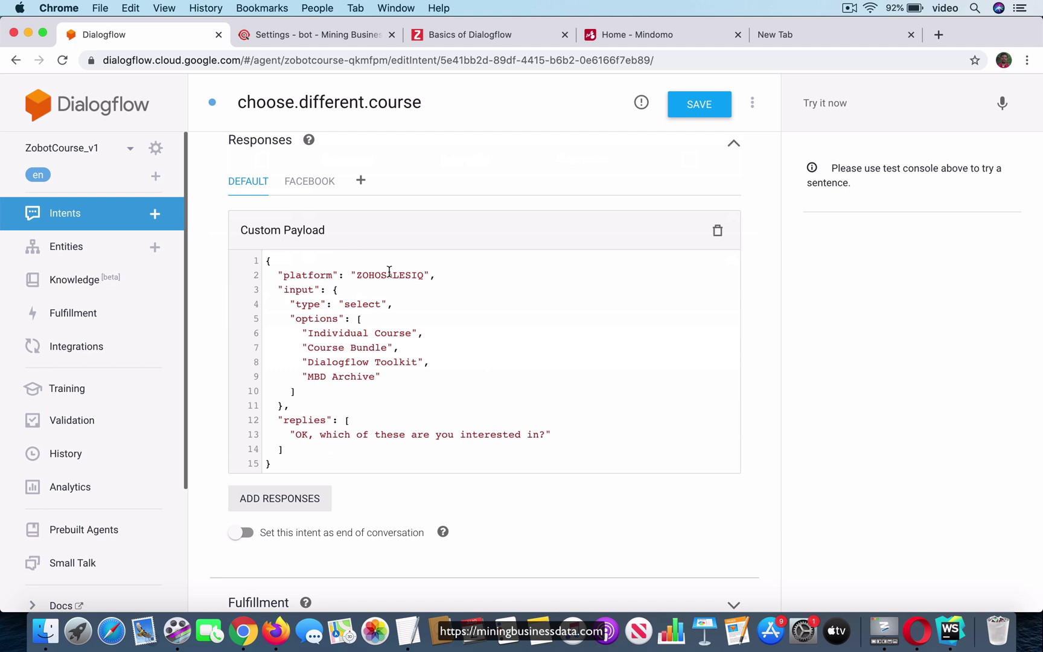
Highlight the ZOHOSALESIQ value in the default custom payload, followed by its input and replies blocks
drag(356, 276, 422, 276)
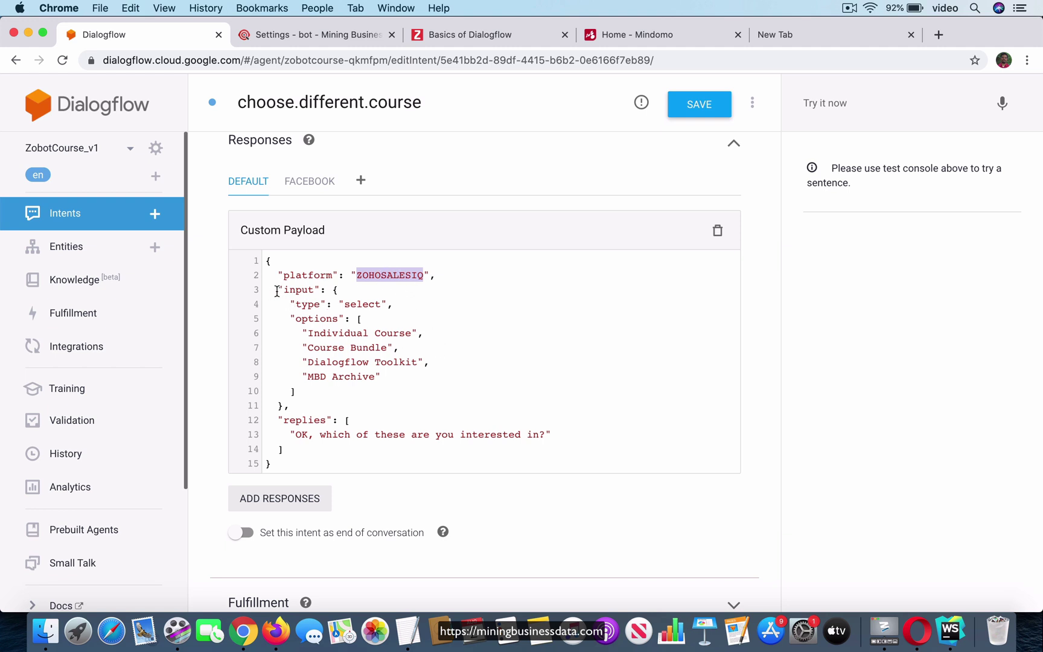
drag(277, 292, 301, 448)
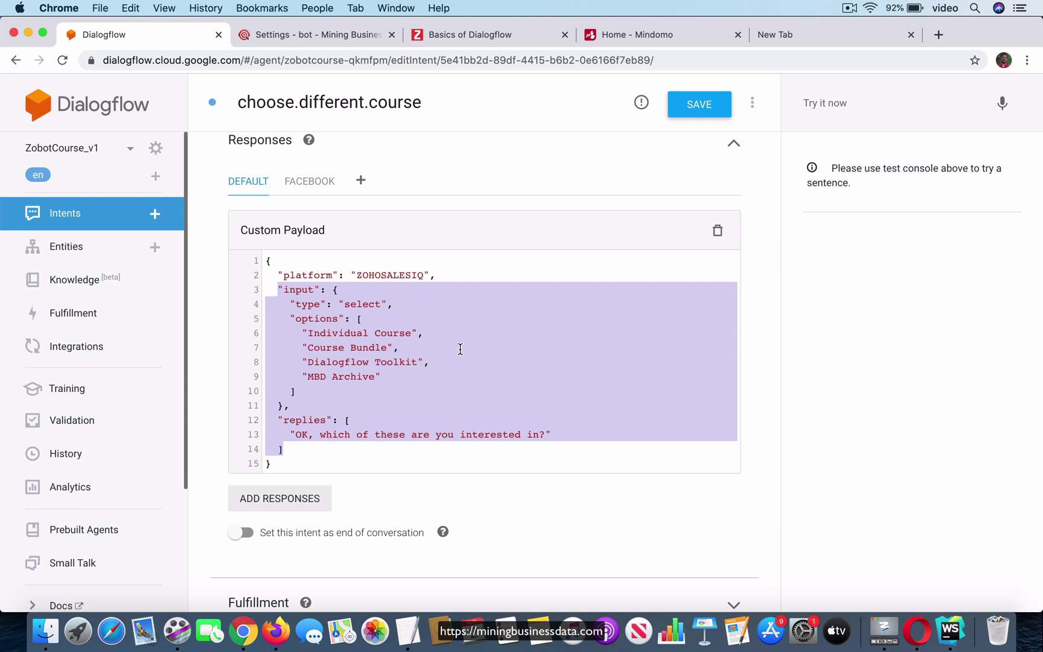
click(400, 461)
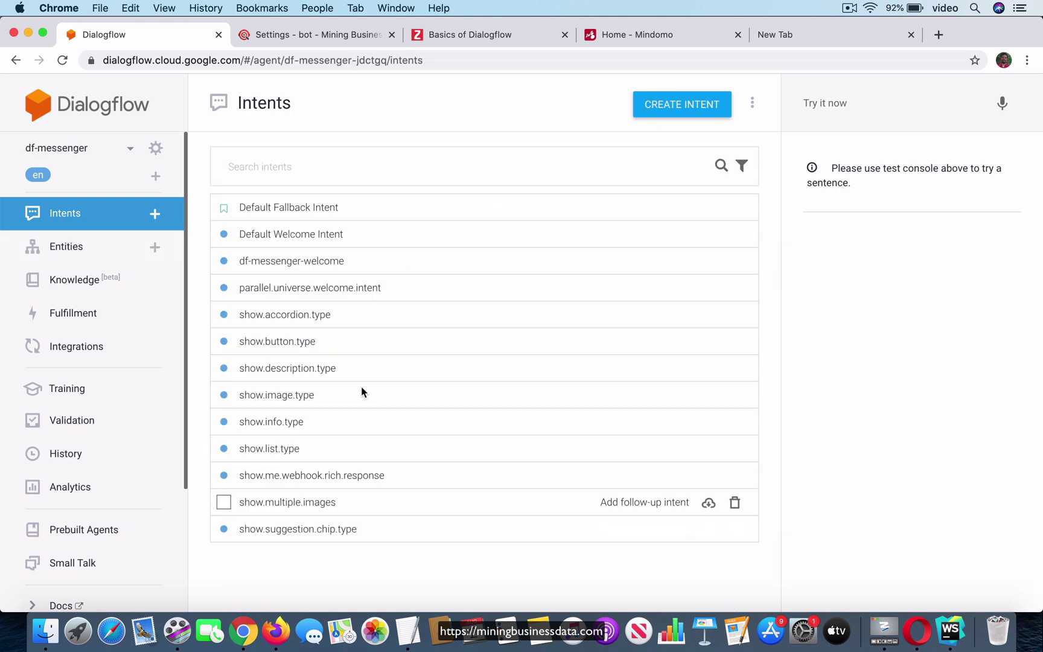
Open the df-messenger agent's show.button.type intent and highlight the richContent key in its custom payload
click(296, 343)
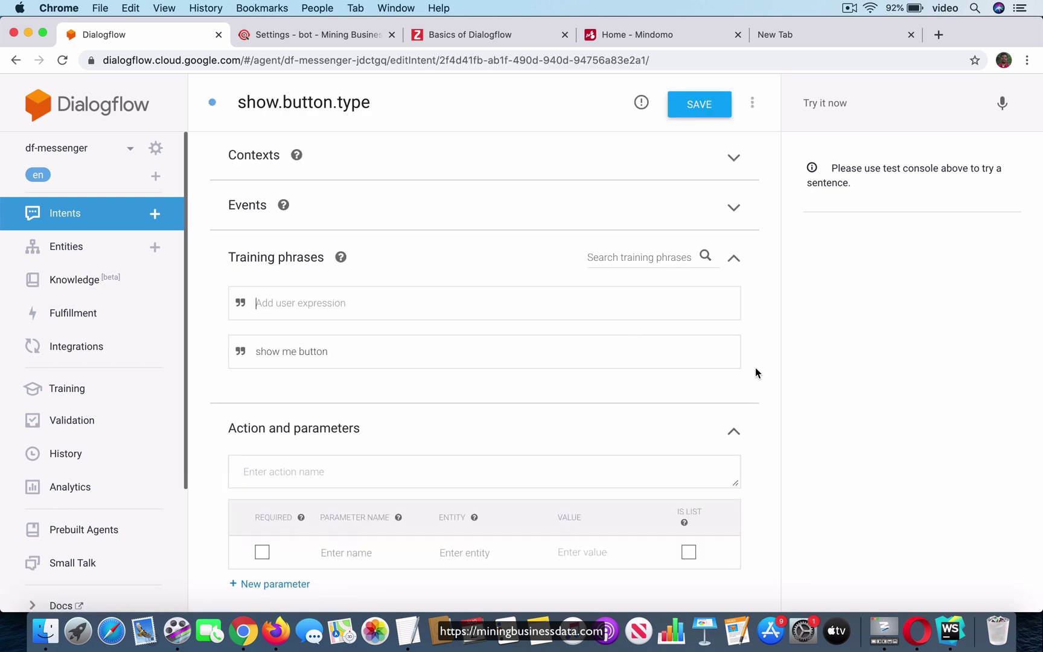
scroll(755, 369, down, 8)
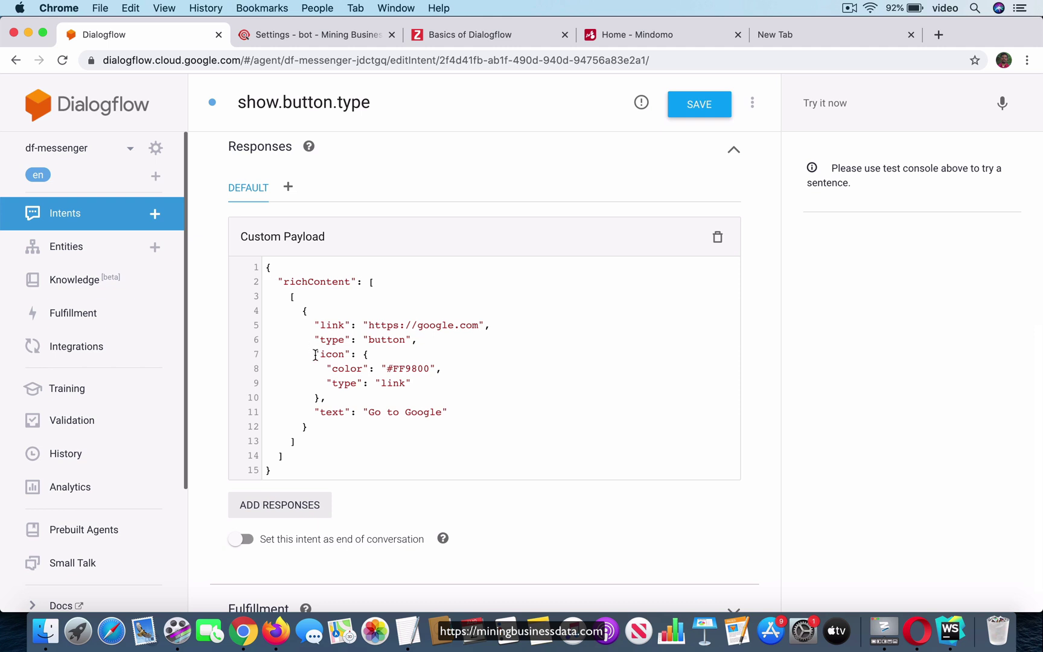
double_click(312, 282)
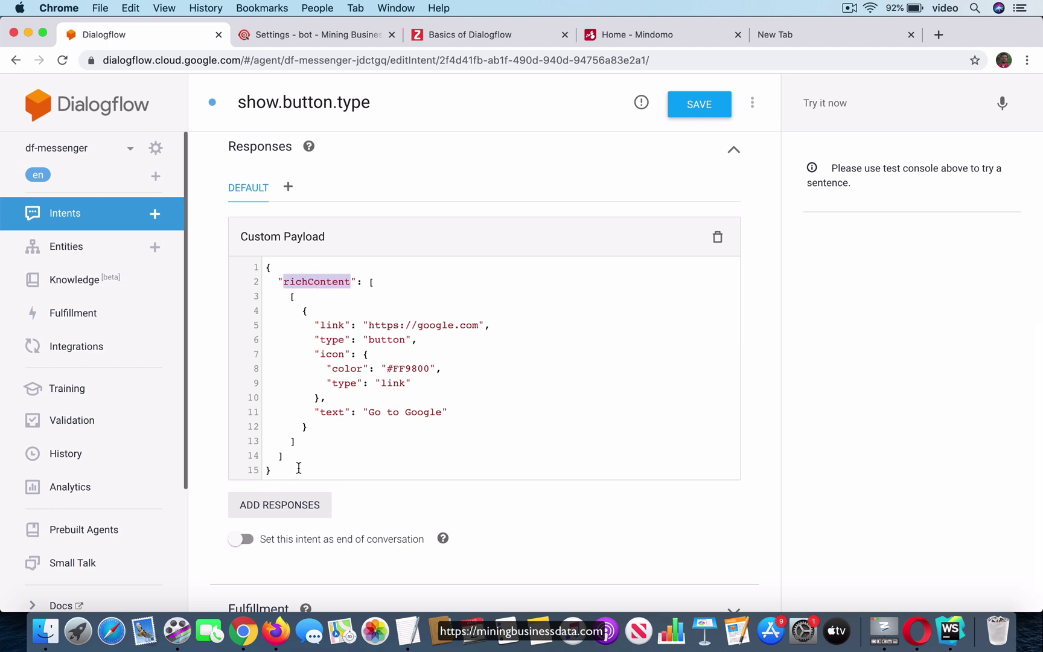
Add Facebook responses to the show.button.type intent and insert a custom payload template there
click(295, 468)
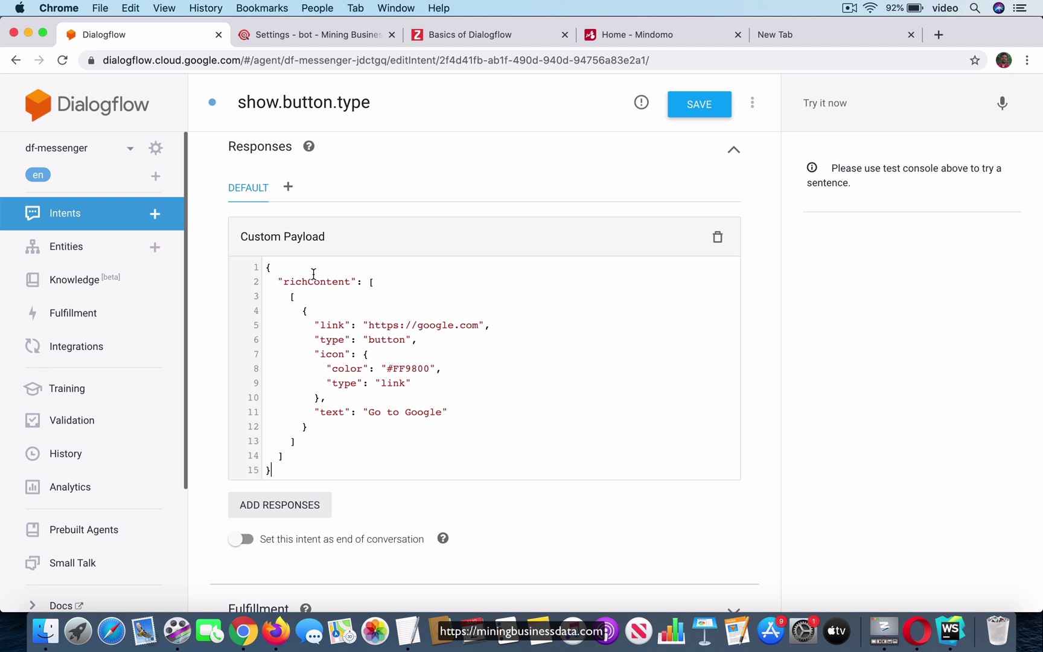
click(288, 187)
click(326, 226)
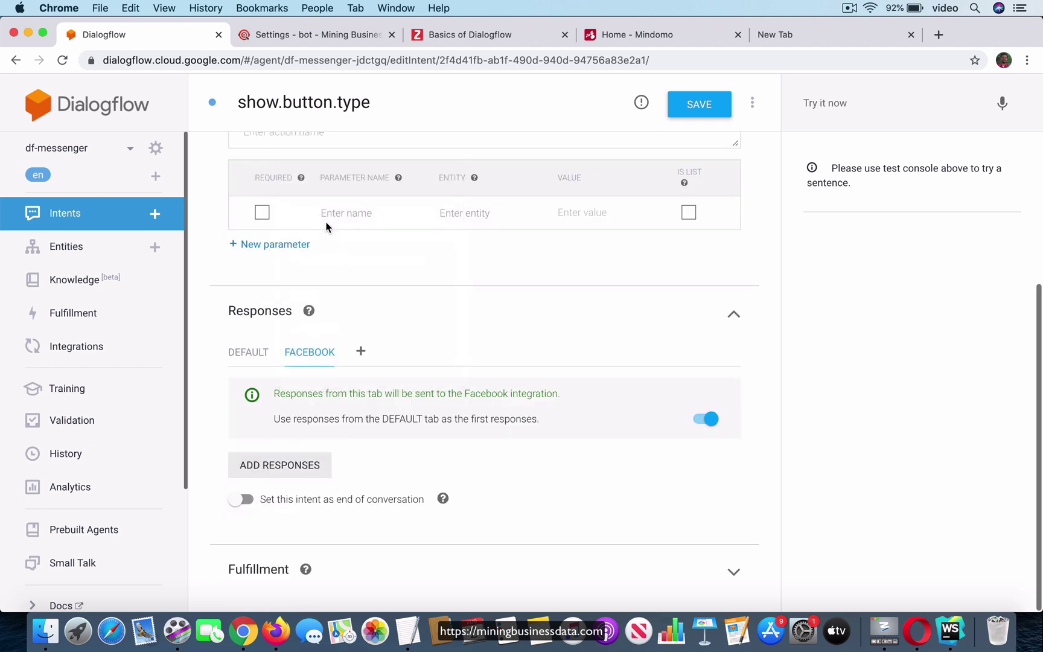
click(298, 472)
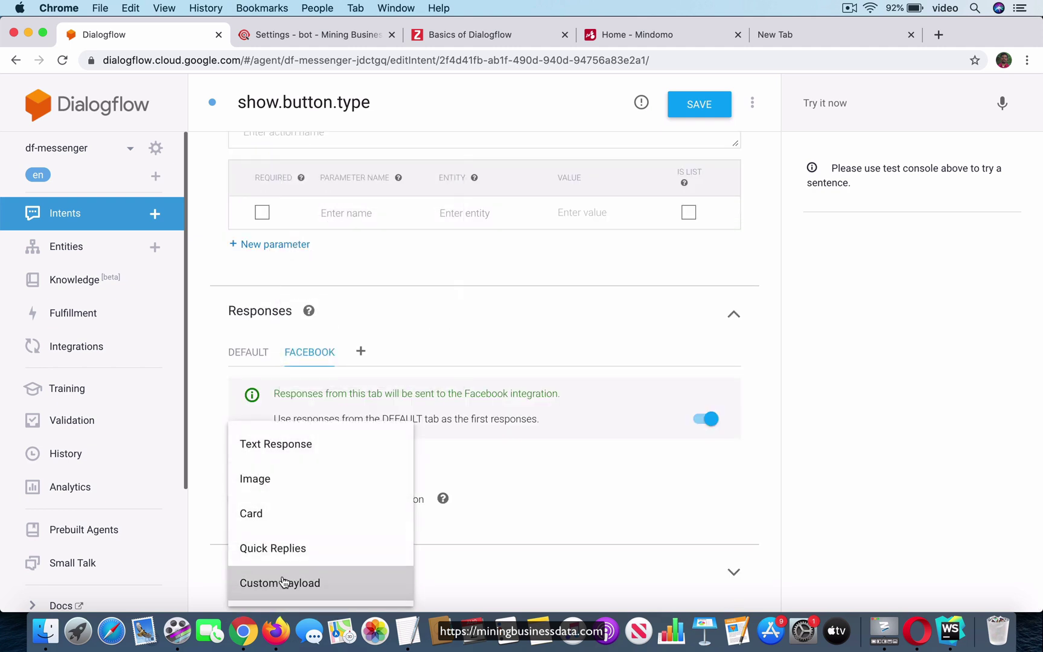
click(283, 581)
scroll(470, 431, down, 3)
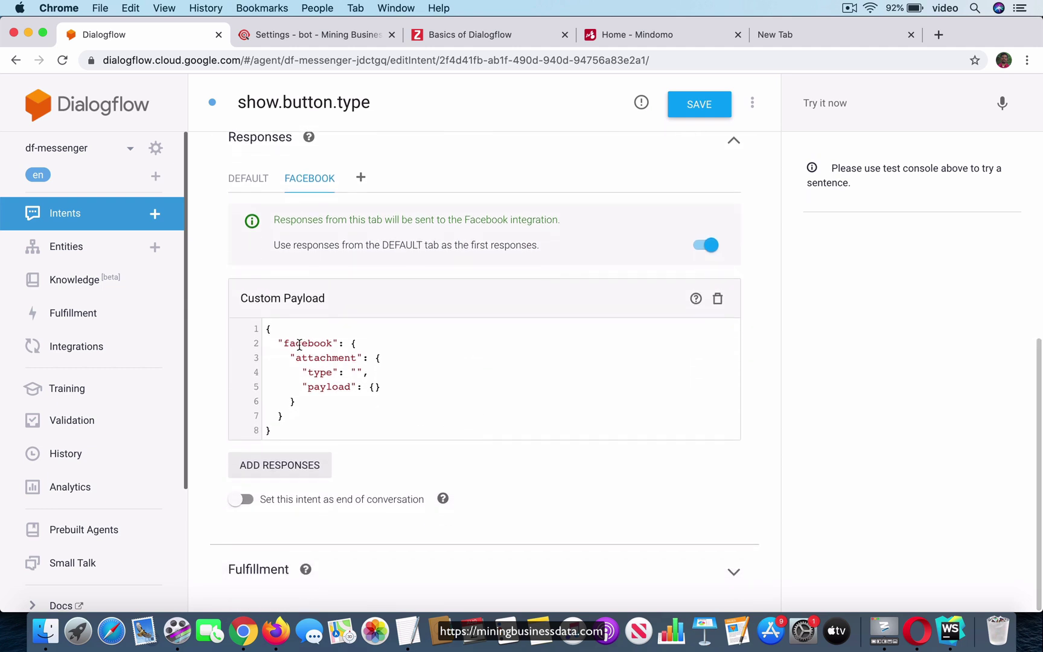
Highlight the facebook key in the Facebook custom payload and compare it with the richContent key in the default payload
drag(283, 344, 331, 345)
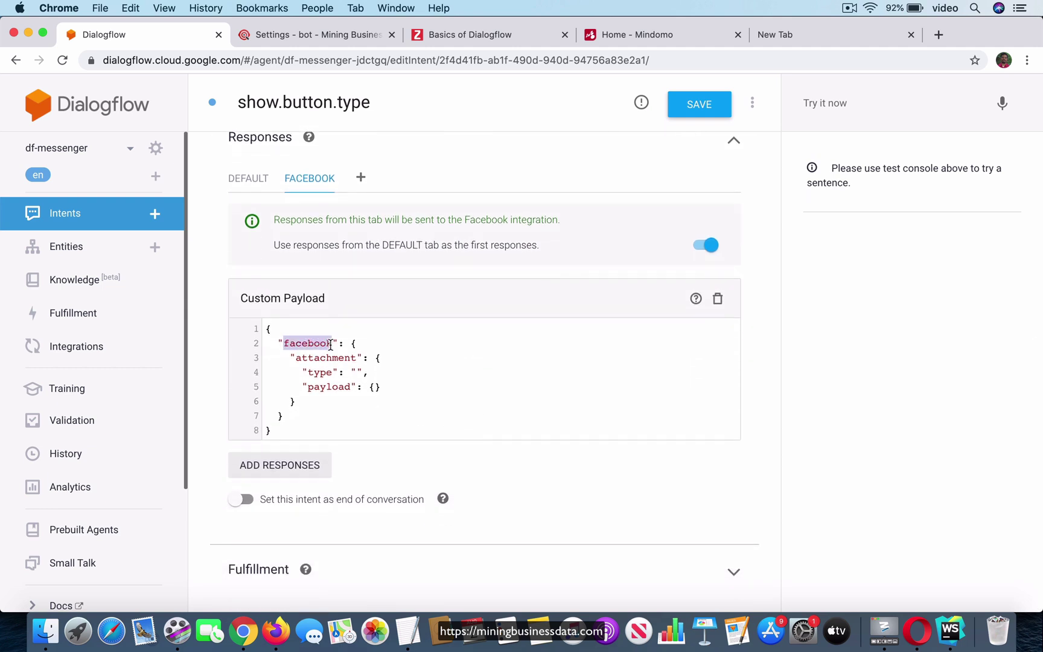
click(303, 417)
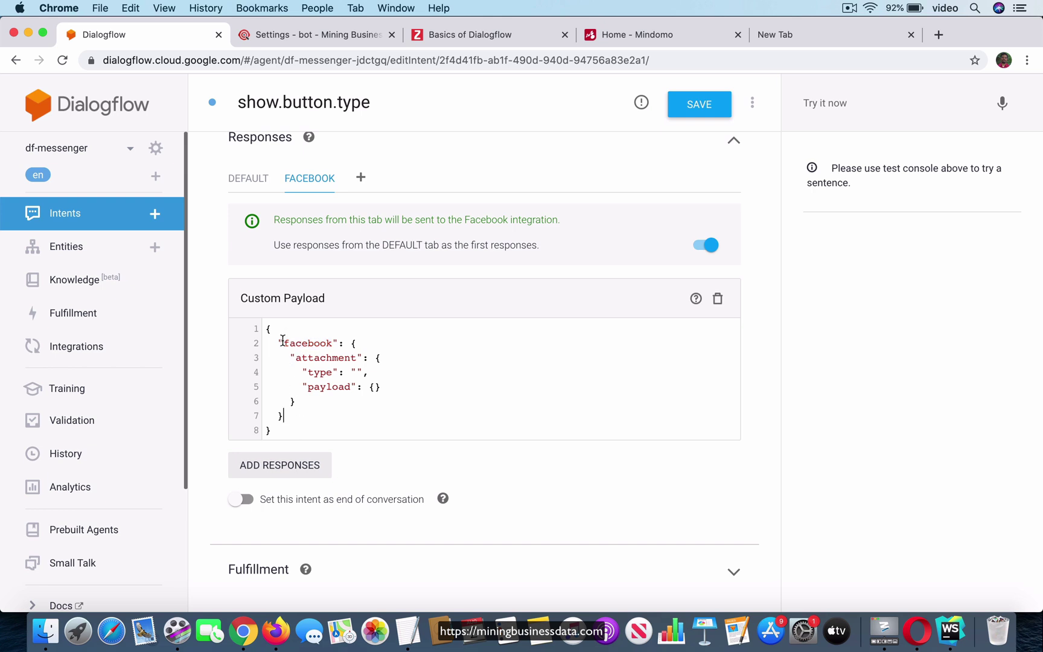
drag(282, 342, 332, 342)
click(303, 425)
click(253, 180)
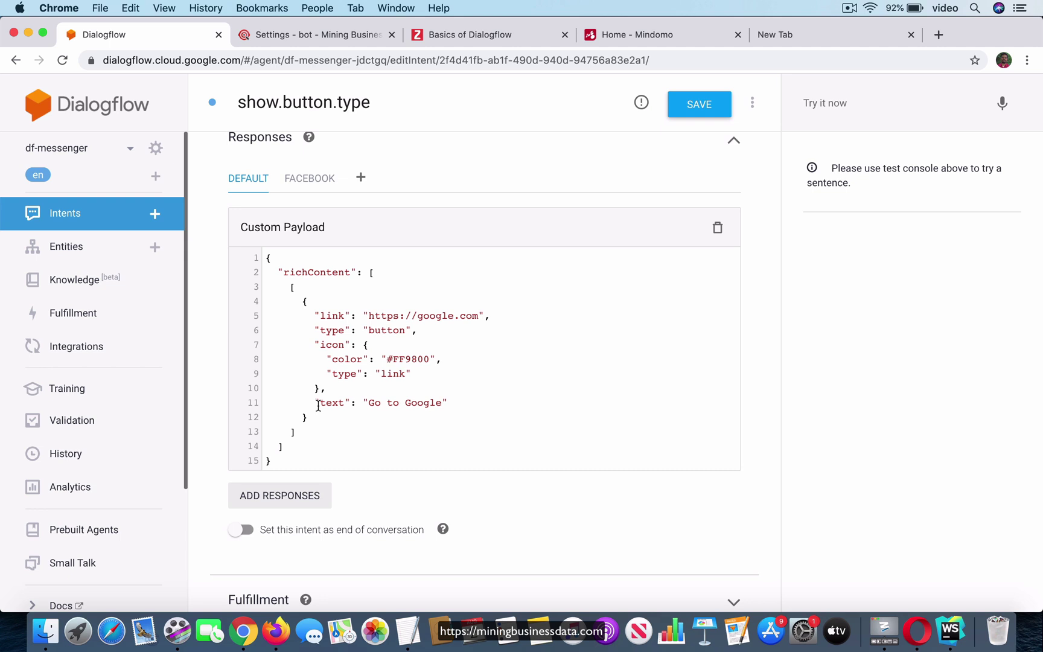
double_click(303, 271)
click(311, 457)
Add Slack responses to the intent and insert a custom payload template there
click(360, 177)
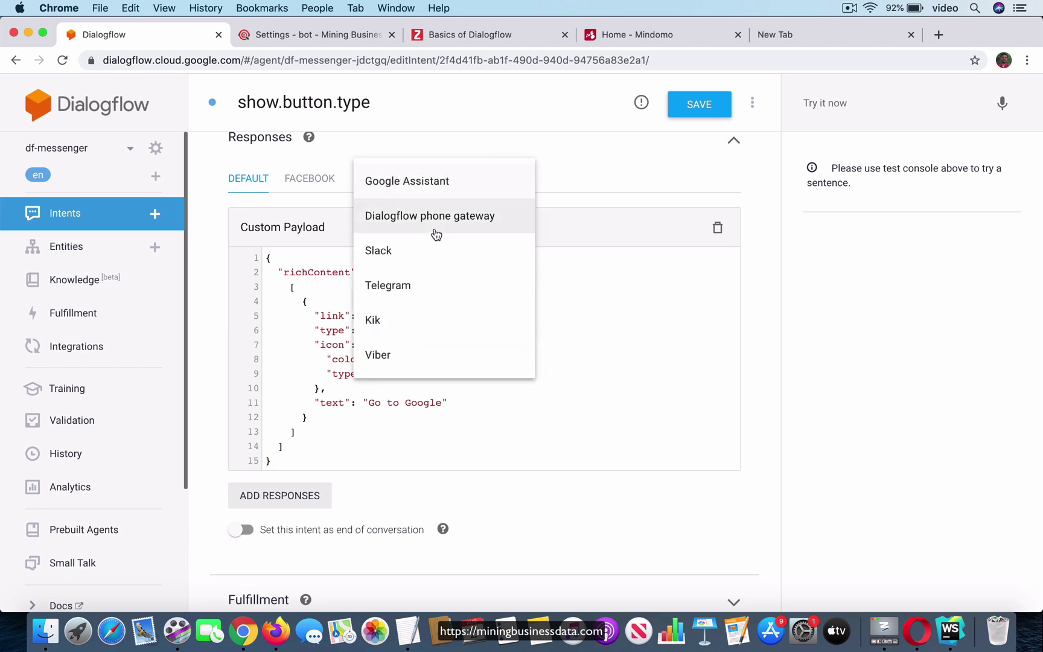
click(405, 260)
click(320, 466)
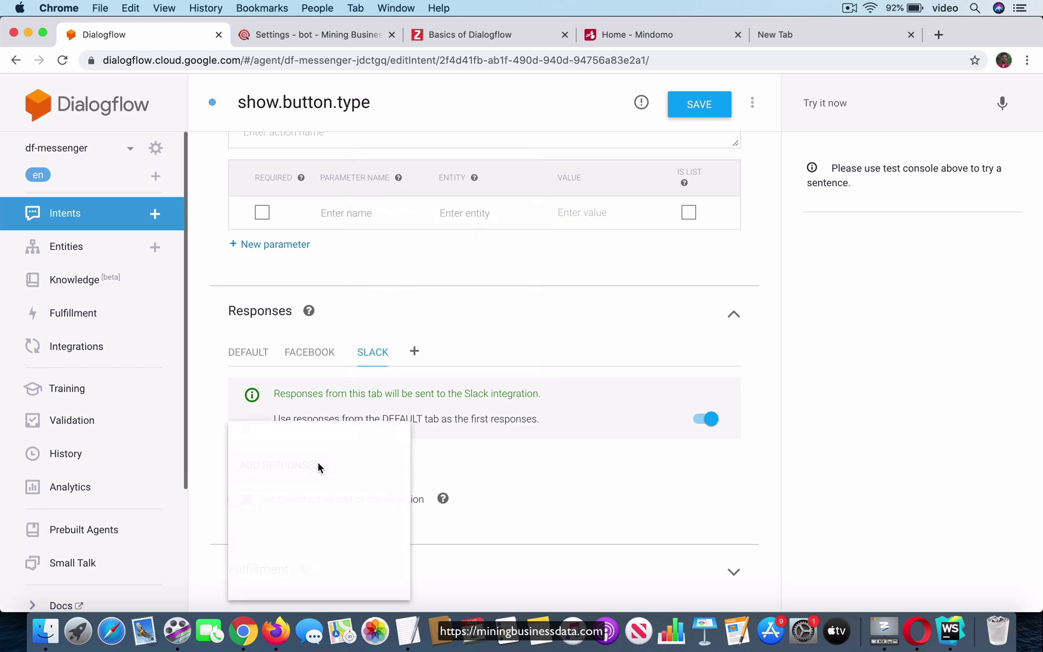
click(284, 584)
scroll(483, 437, down, 3)
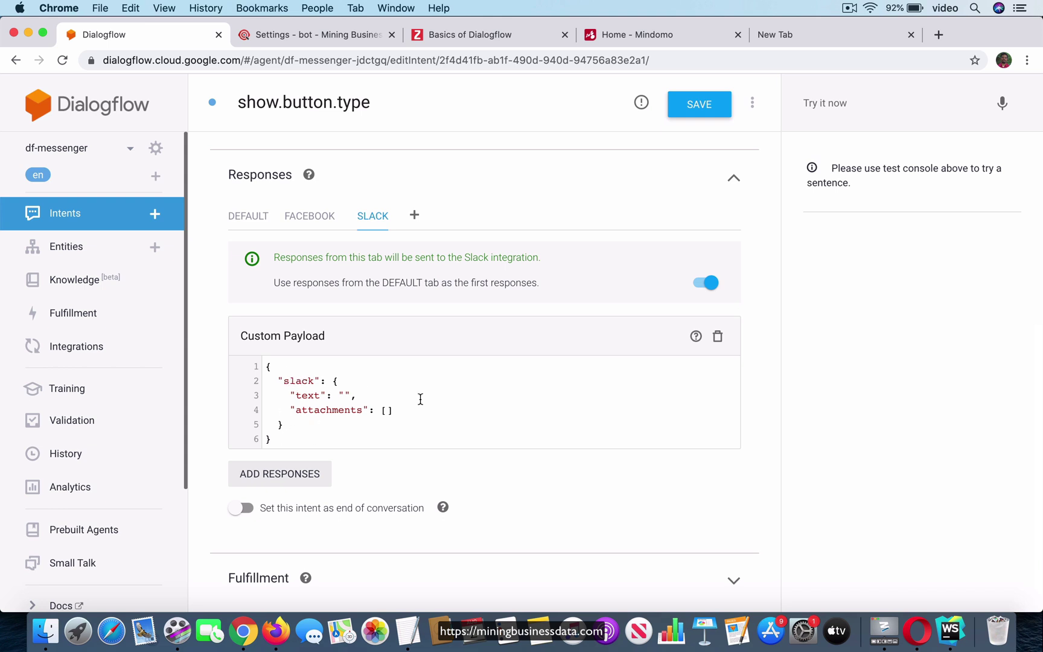
Delete all Slack and Facebook responses from the intent, leaving only the default ones
click(401, 218)
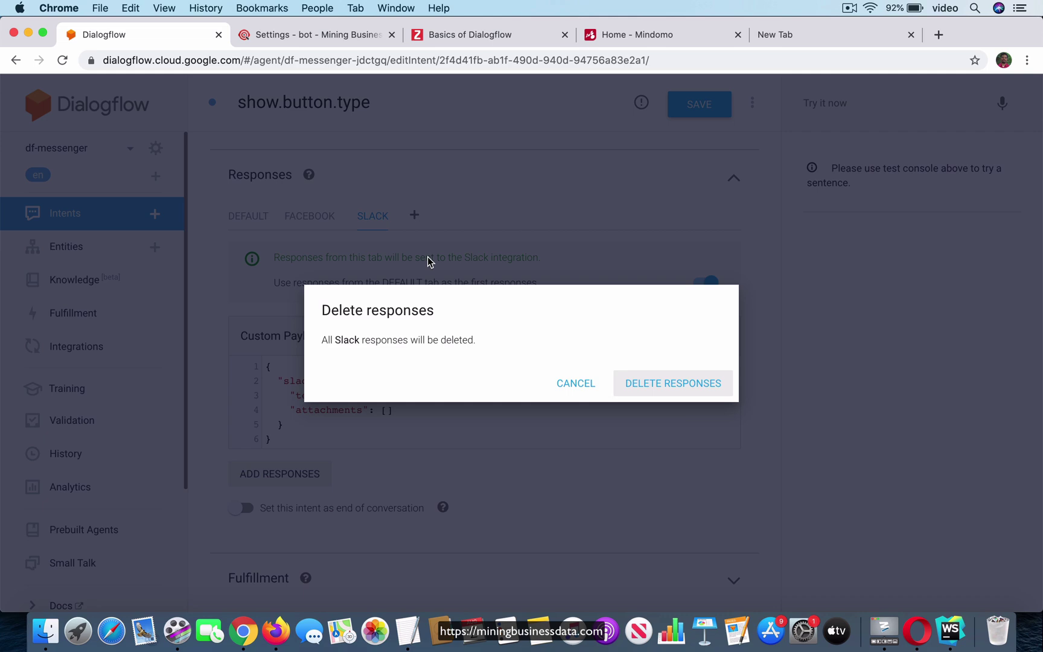
click(666, 375)
click(347, 218)
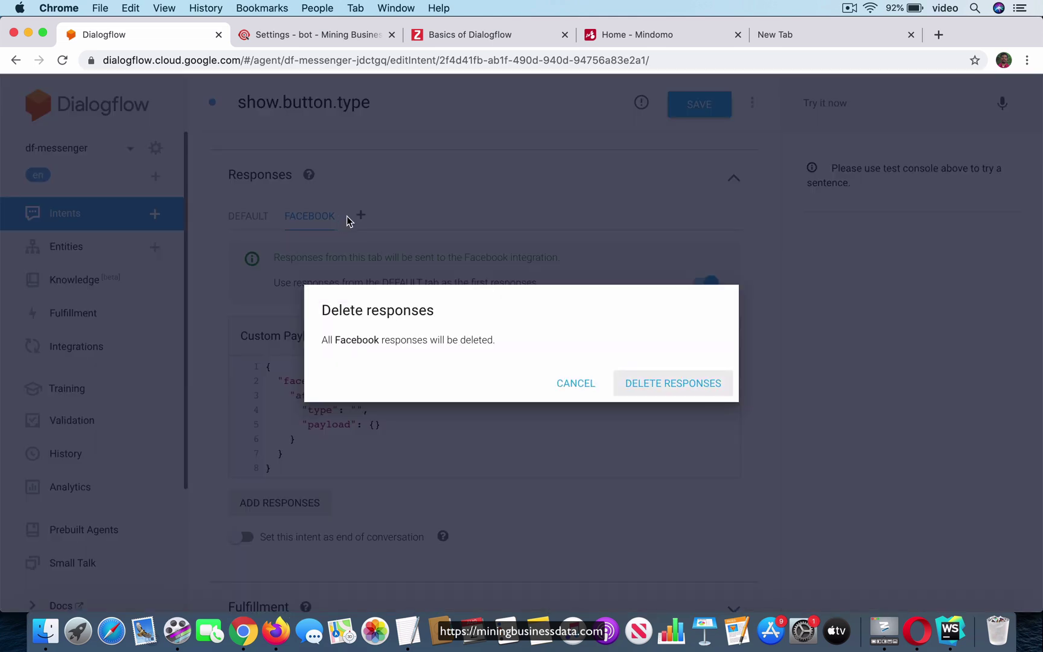
click(625, 387)
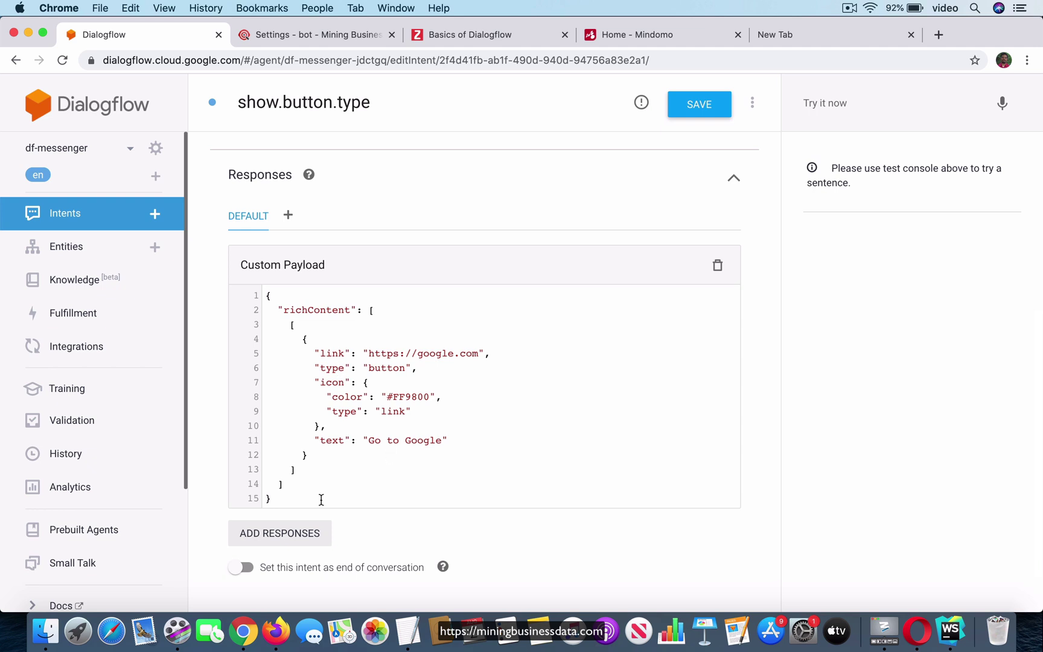
Highlight the richContent key once more in the remaining default custom payload, then clear the selection
double_click(312, 308)
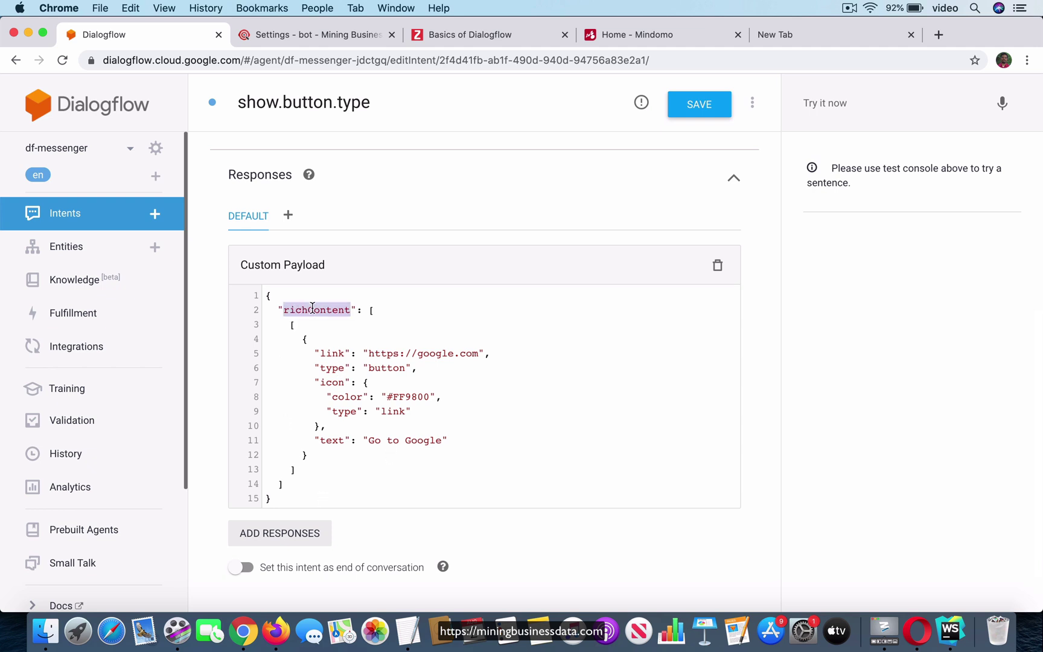
click(279, 500)
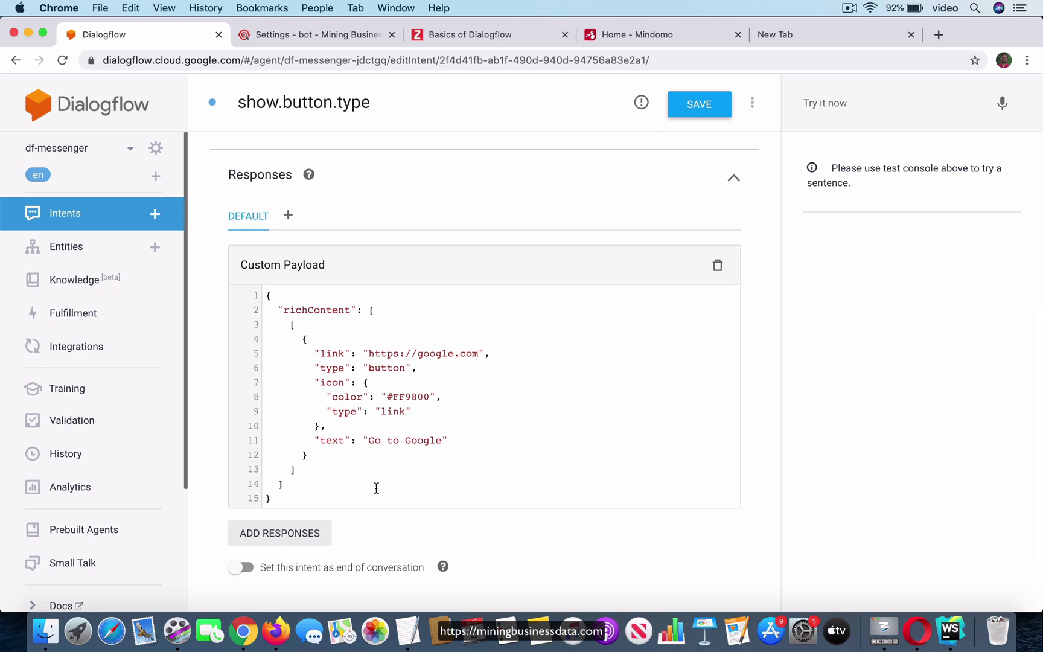